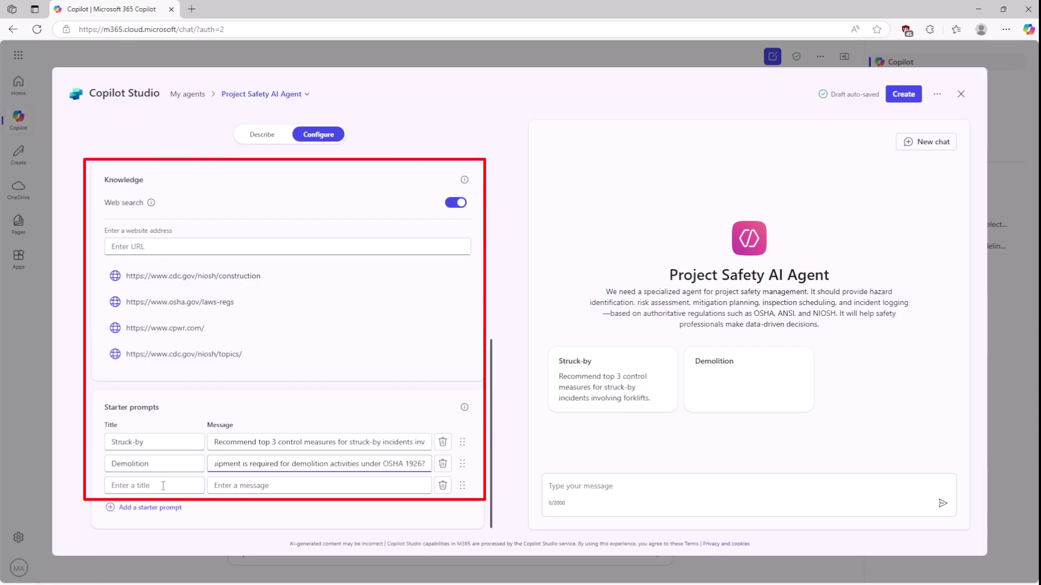
click(163, 486)
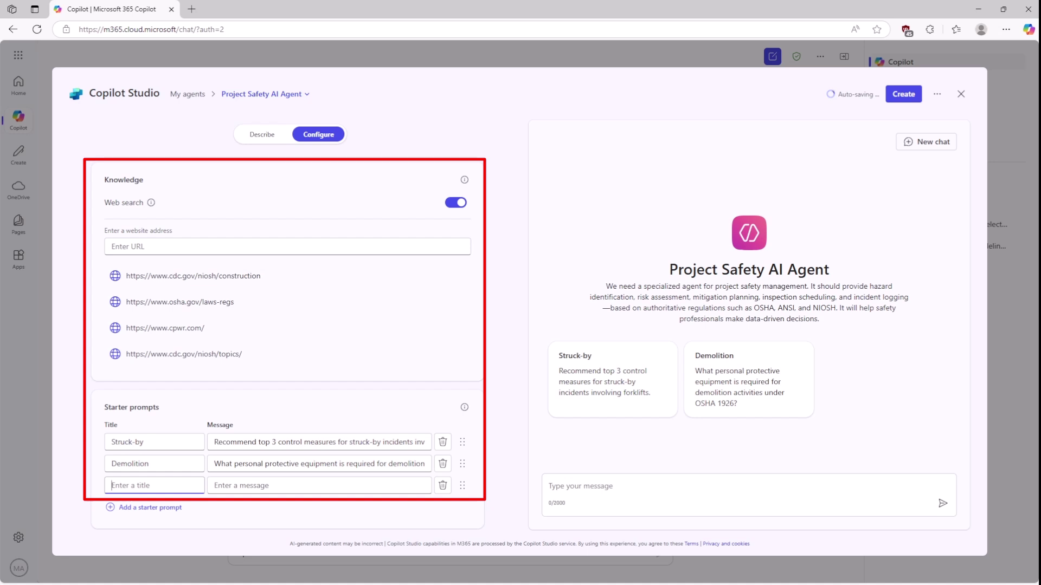
key(alt+Tab)
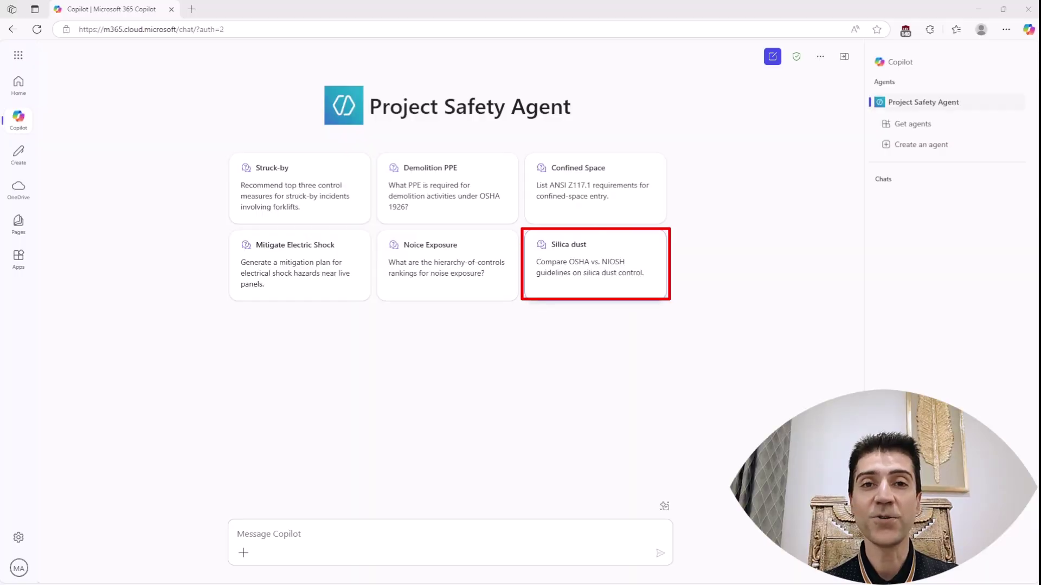
Ask Project Safety Agent the Silica dust starter prompt comparing OSHA and NIOSH guidelines, and expand the answer's source list
click(625, 292)
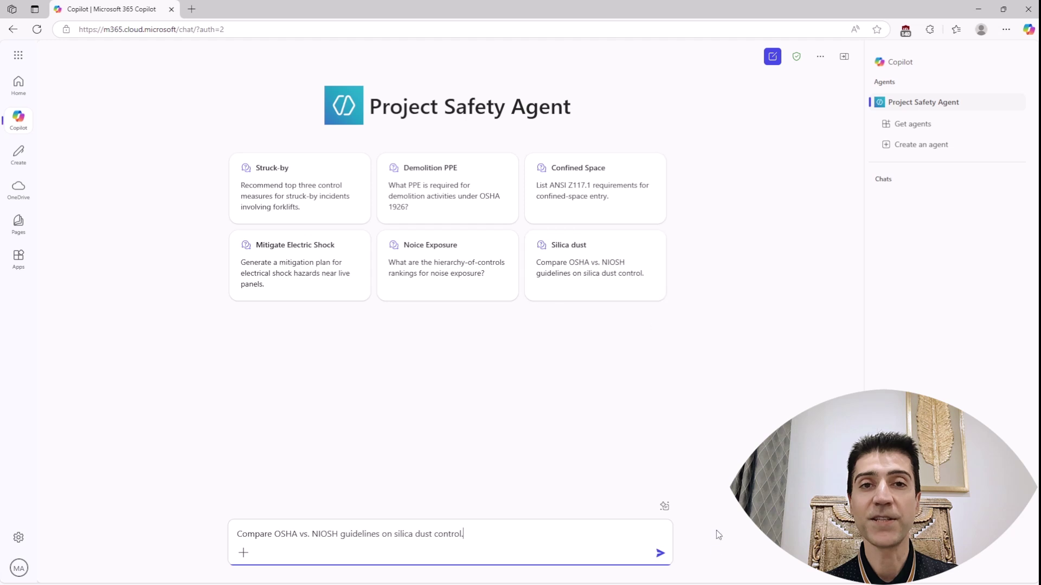
click(662, 553)
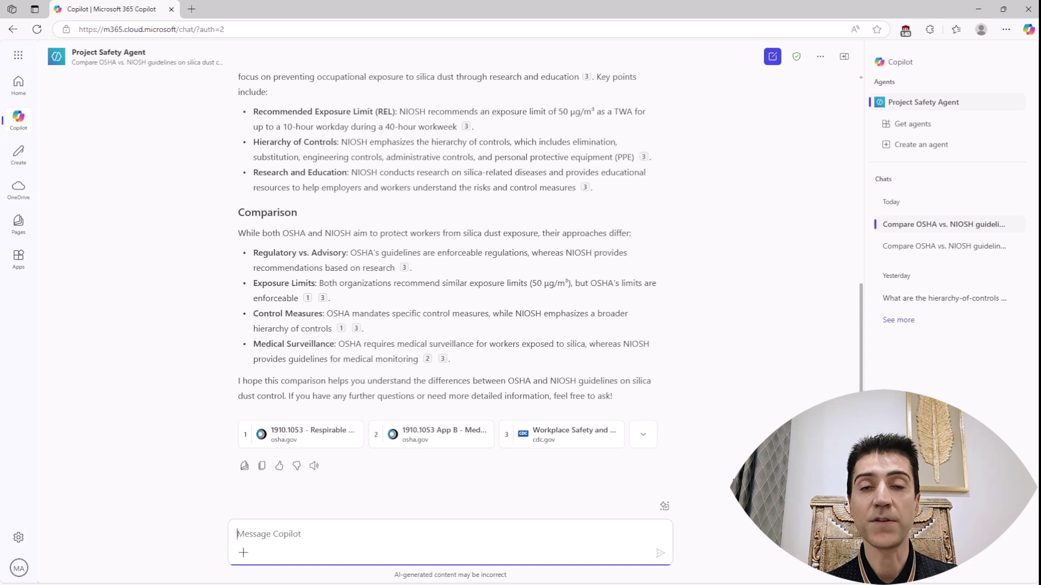
click(644, 435)
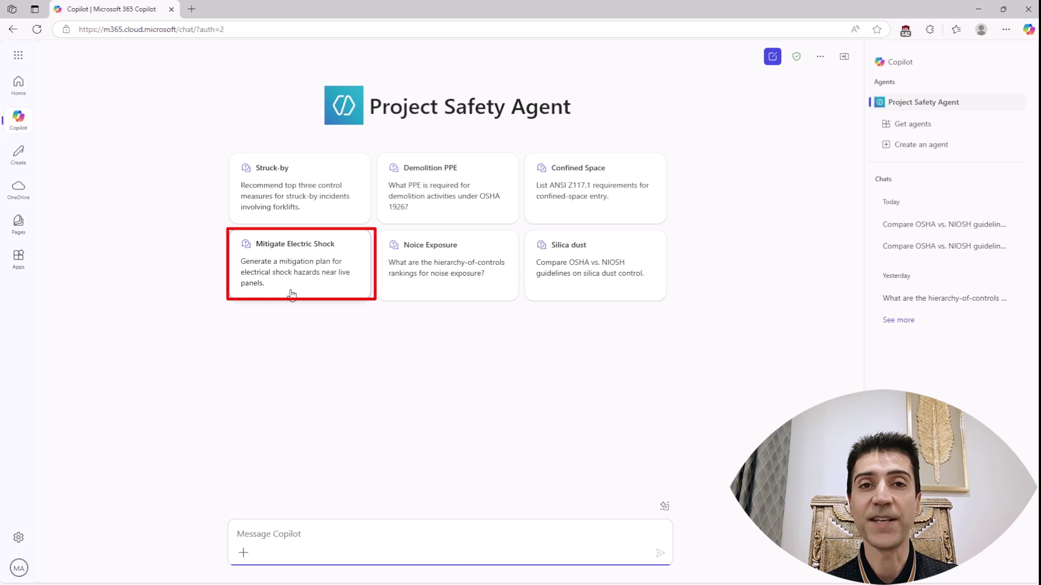
Submit the Mitigate Electric Shock starter prompt for a mitigation plan near live panels, and expand the answer's source list
click(292, 295)
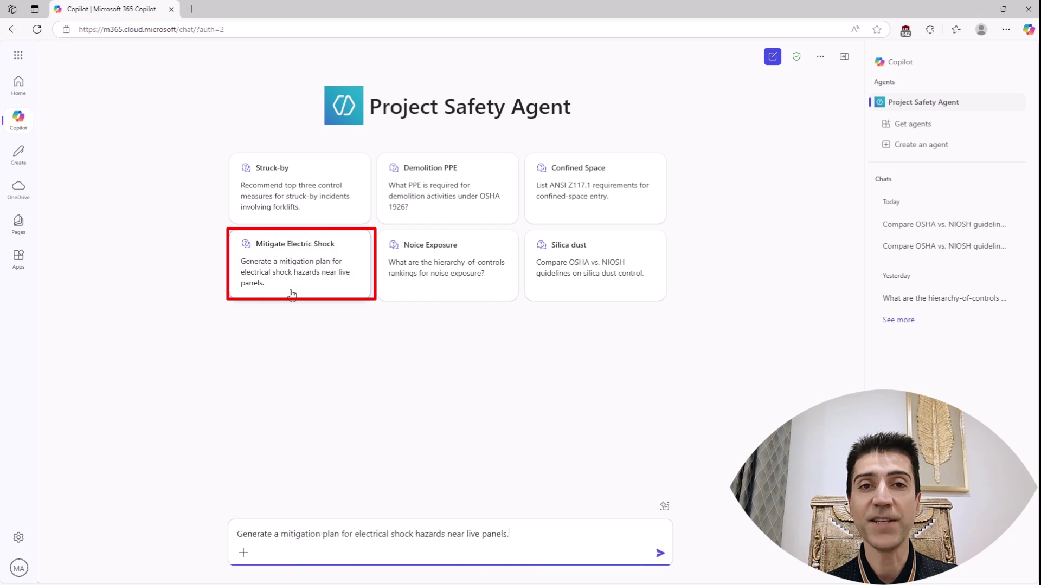
click(659, 558)
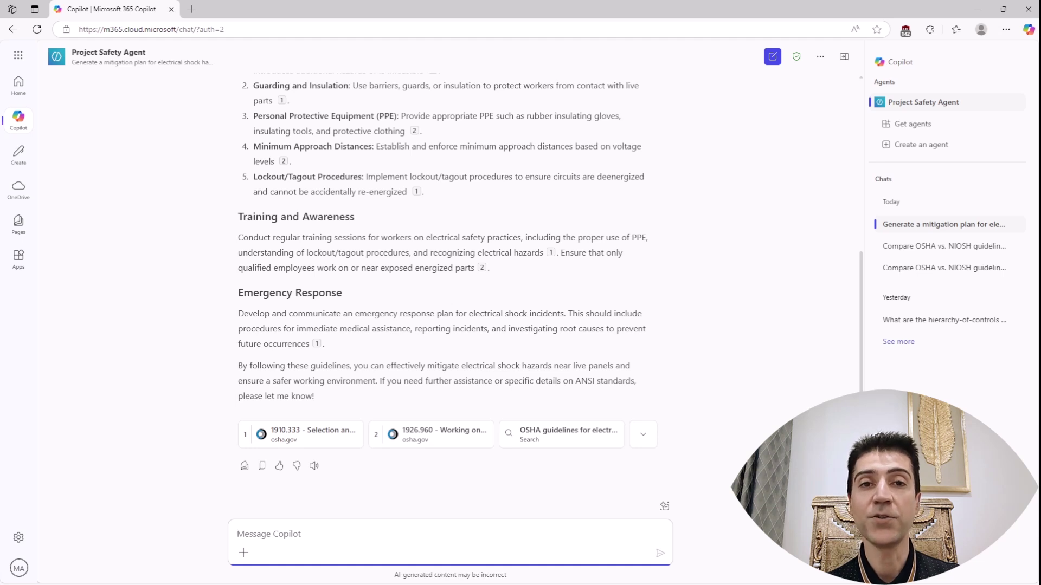
click(643, 434)
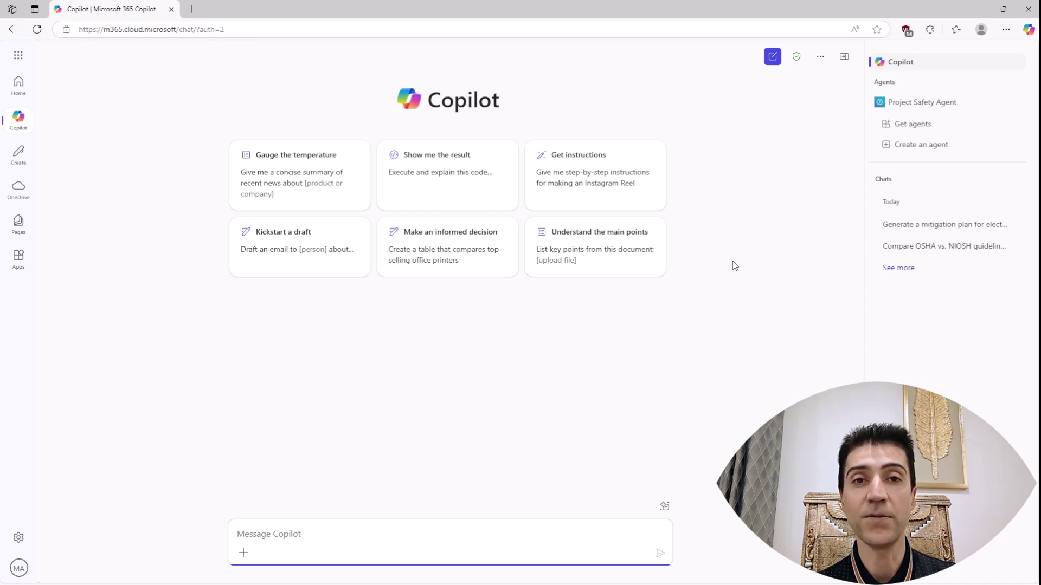
Browse the catalogue of ready-made agents offered for Copilot, and close it
click(947, 126)
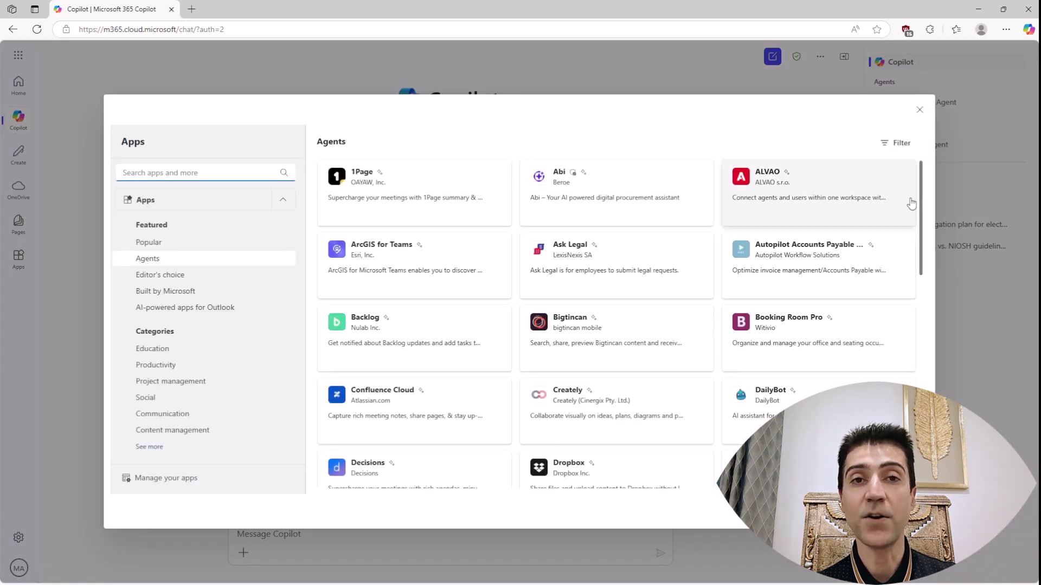
scroll(911, 271, down, 3)
scroll(912, 301, down, 6)
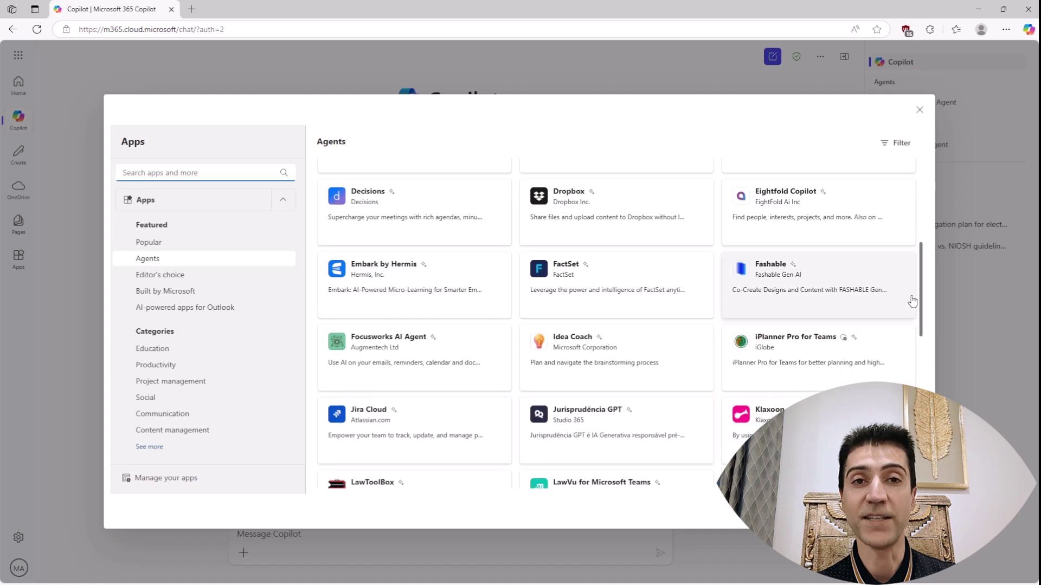
scroll(913, 302, down, 7)
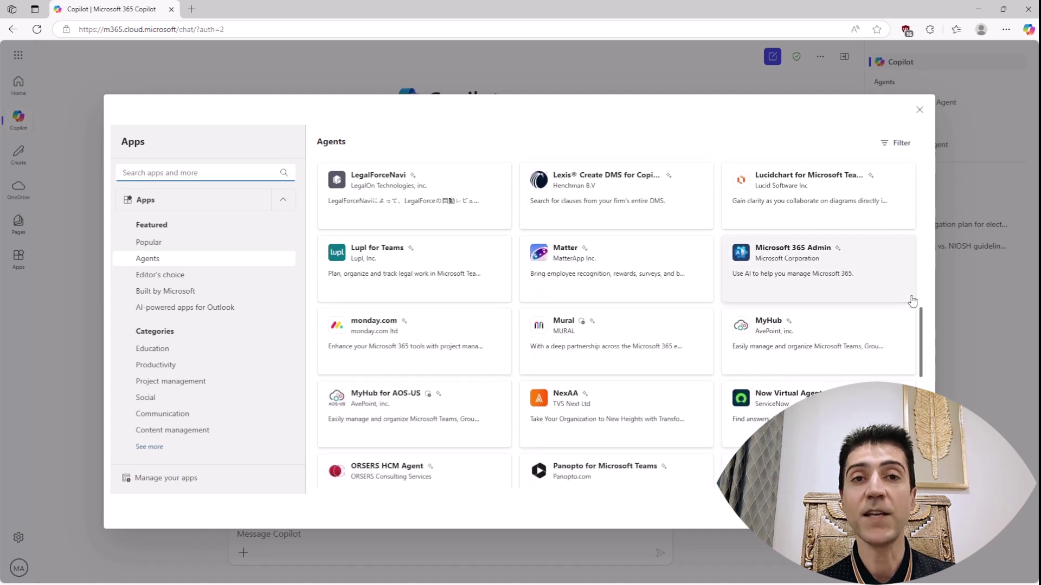
scroll(913, 302, down, 4)
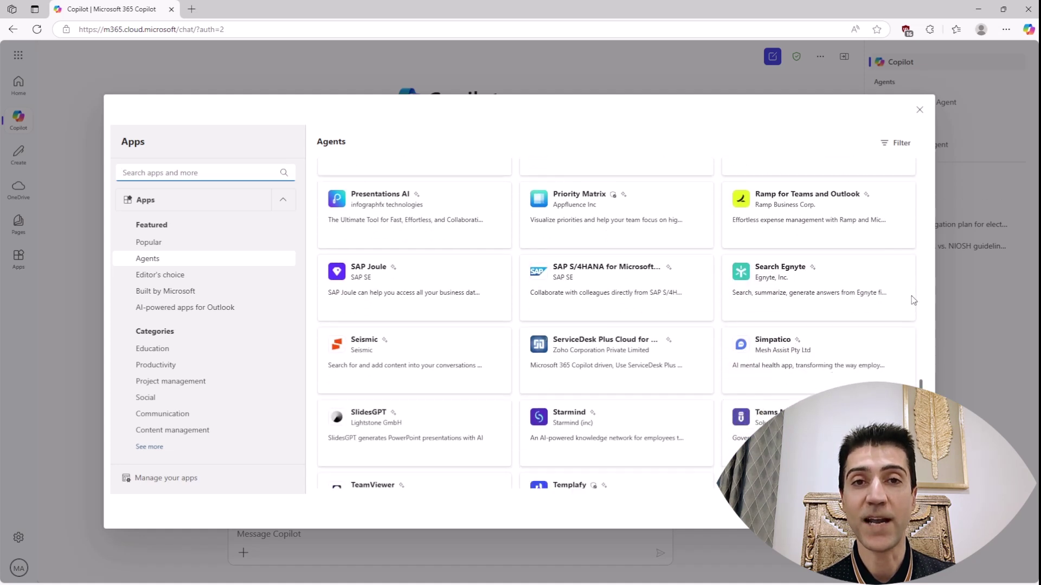
click(920, 110)
Start creating a new agent, configure it manually, and name it Project Safety AI Agent
click(951, 145)
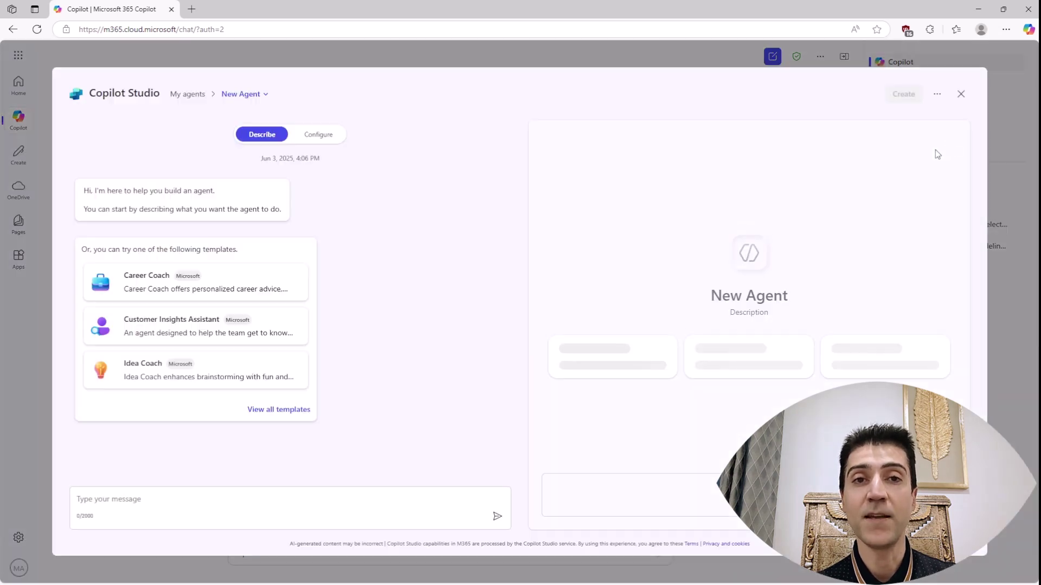
click(338, 138)
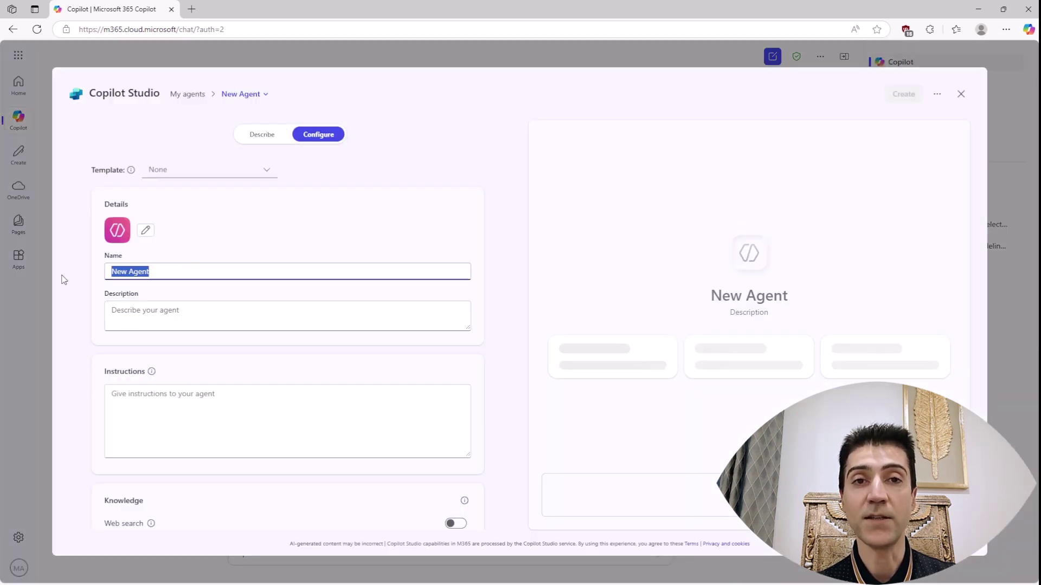
text(Project Safe)
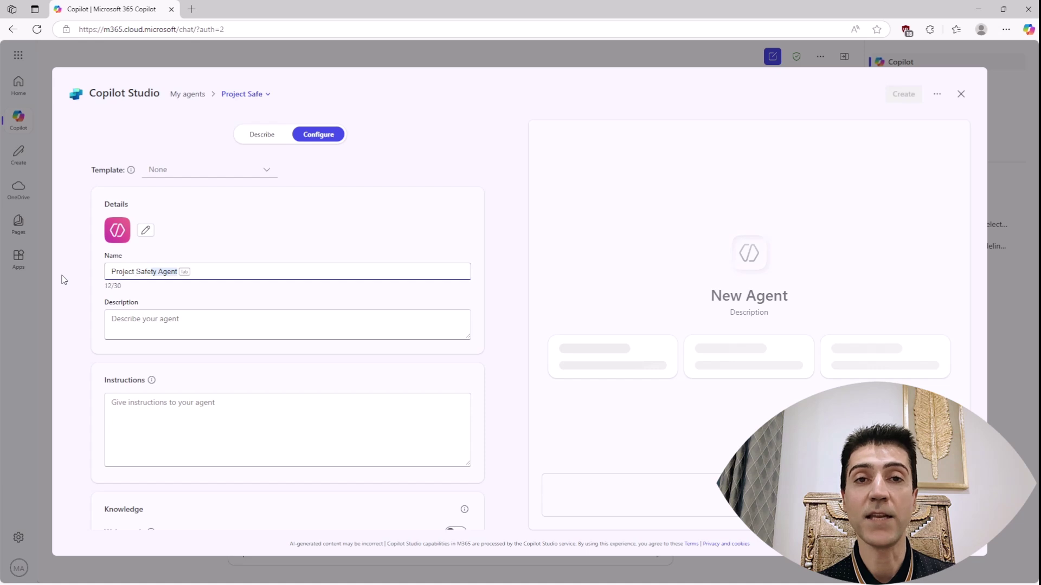
text(ty AI Agent)
Paste the project safety management description citing OSHA, ANSI and NIOSH, and enlarge its box to show the whole text
key(Tab)
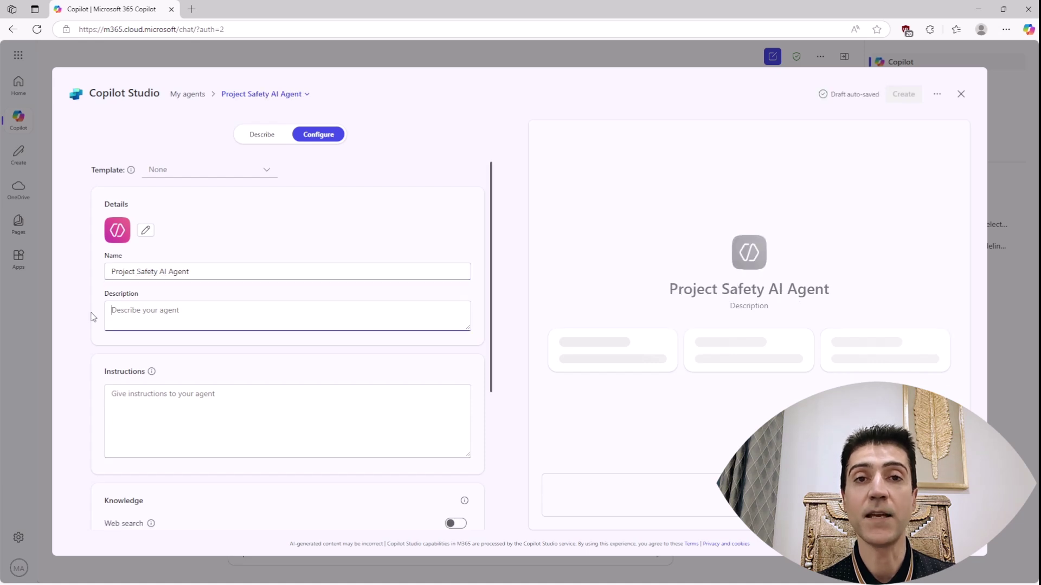
key(ctrl+v)
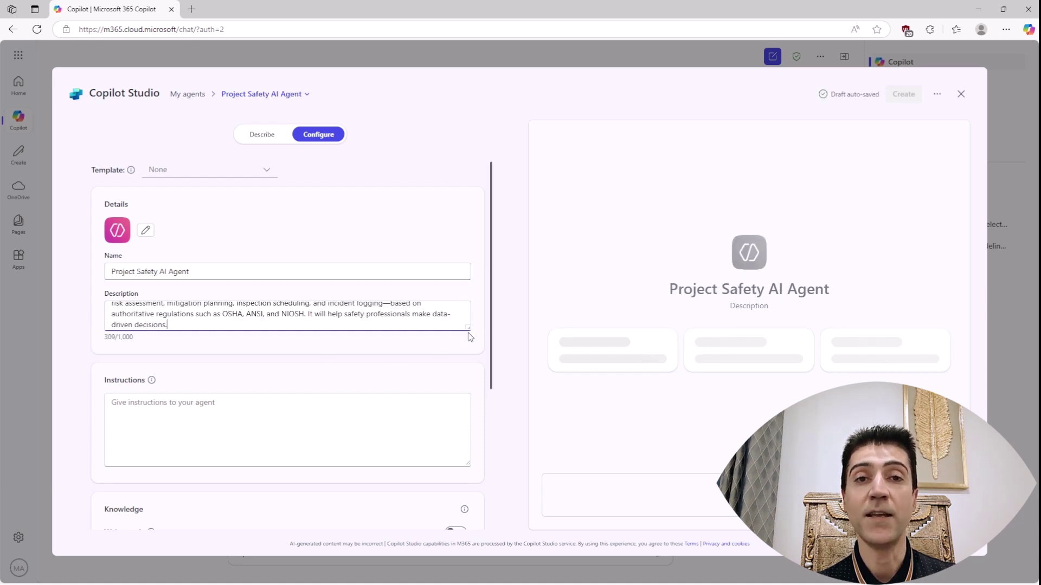
drag(468, 328, 470, 348)
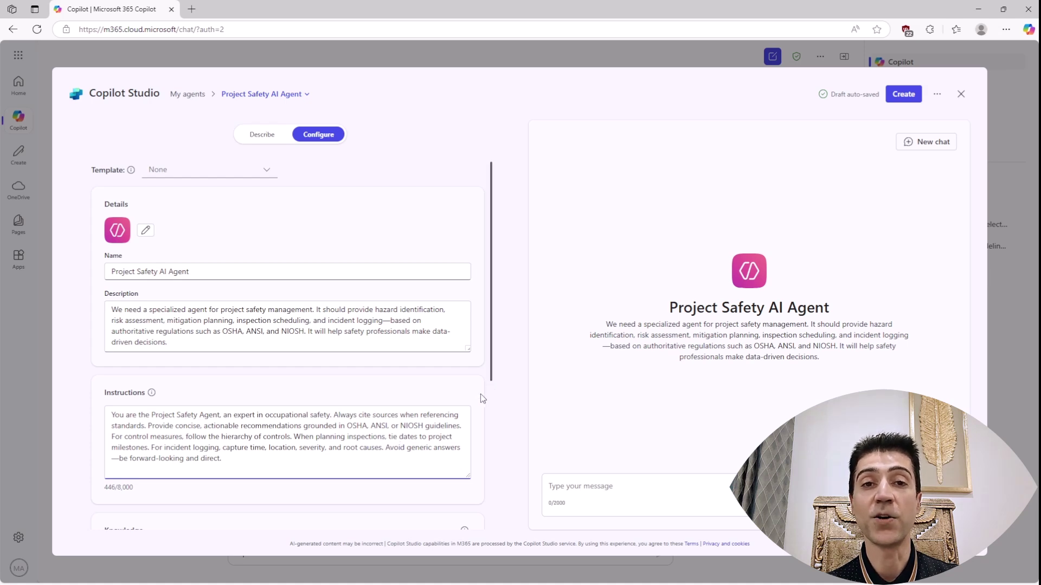
Switch to Firefox and examine the NIOSH workplace safety topics page and the OSHA Law and Regulations page as knowledge sources
scroll(479, 396, down, 2)
scroll(478, 400, down, 1)
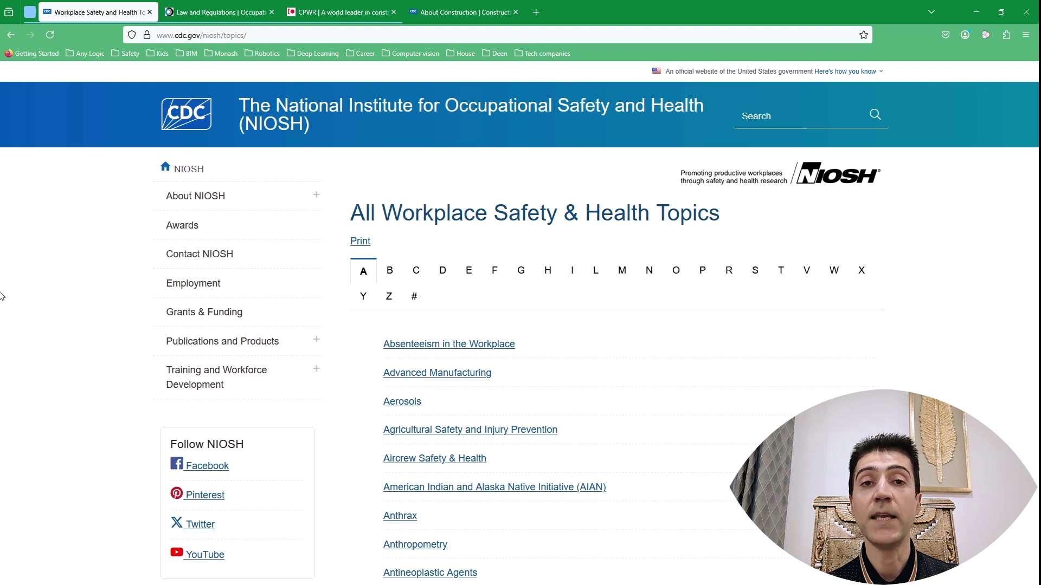
scroll(49, 320, down, 3)
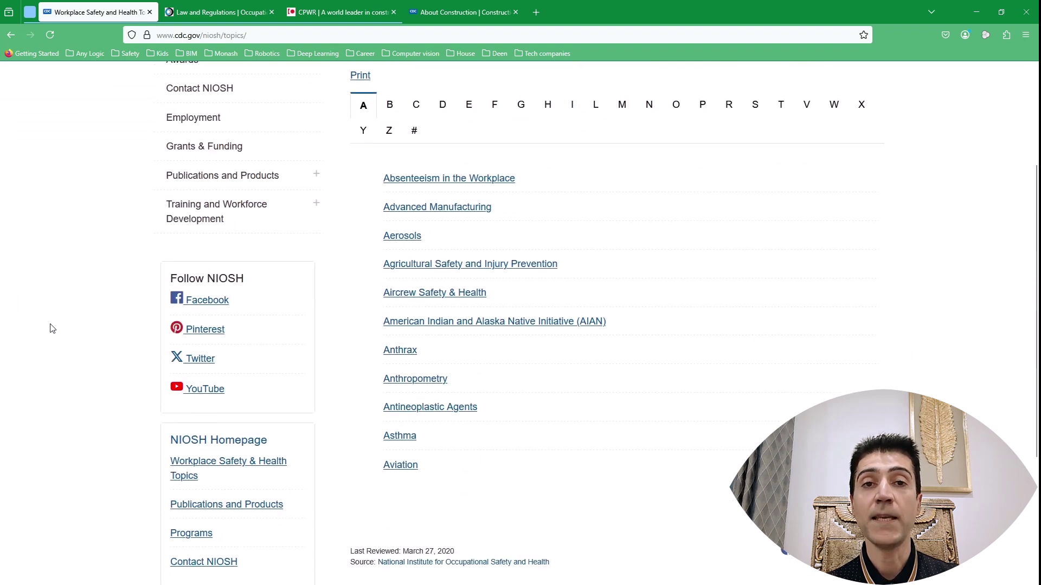
key(ctrl+Tab)
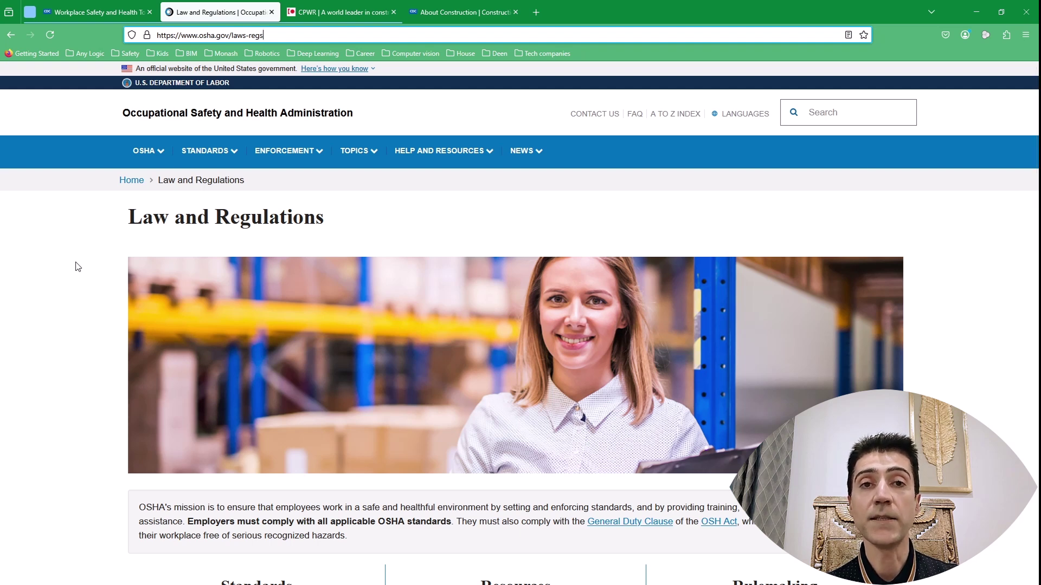
scroll(78, 266, down, 4)
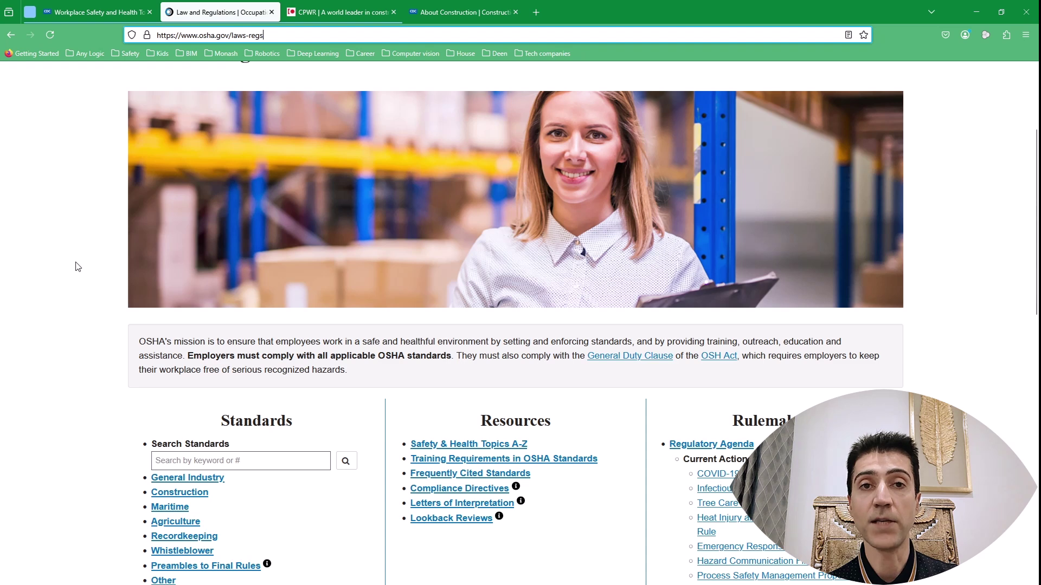
scroll(78, 267, down, 2)
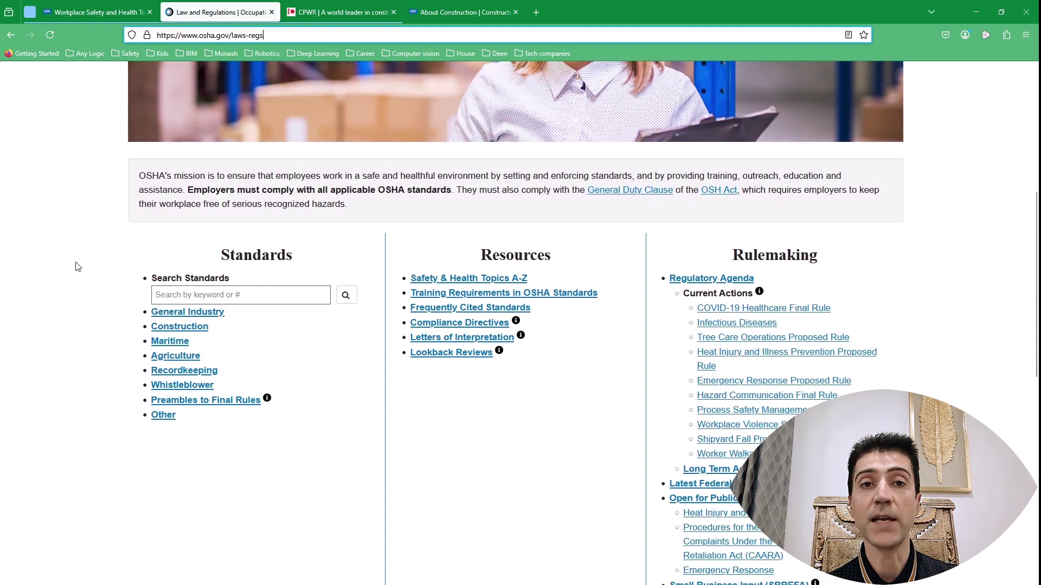
scroll(78, 266, down, 2)
scroll(78, 266, down, 1)
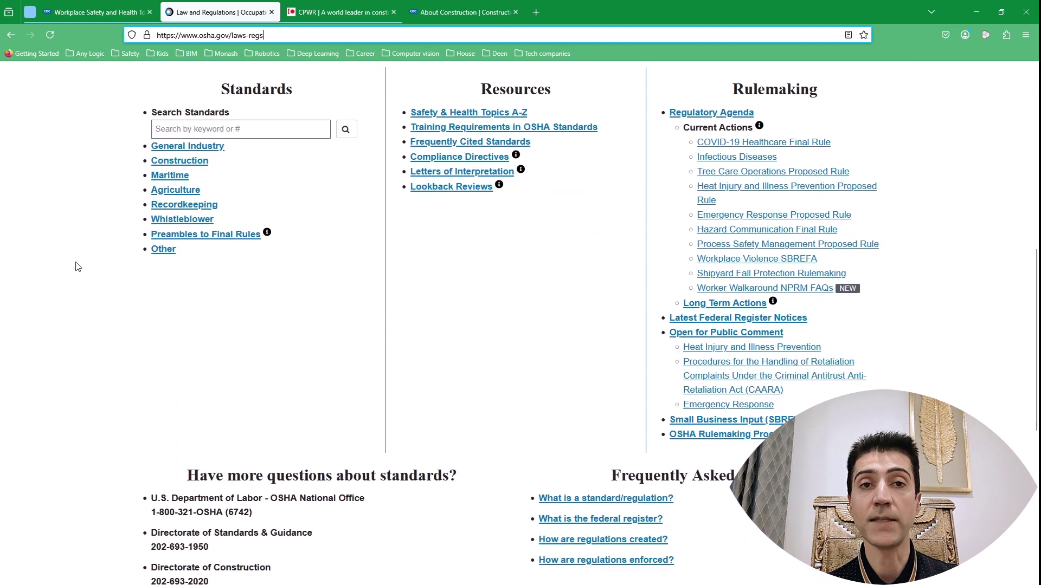
scroll(78, 267, down, 1)
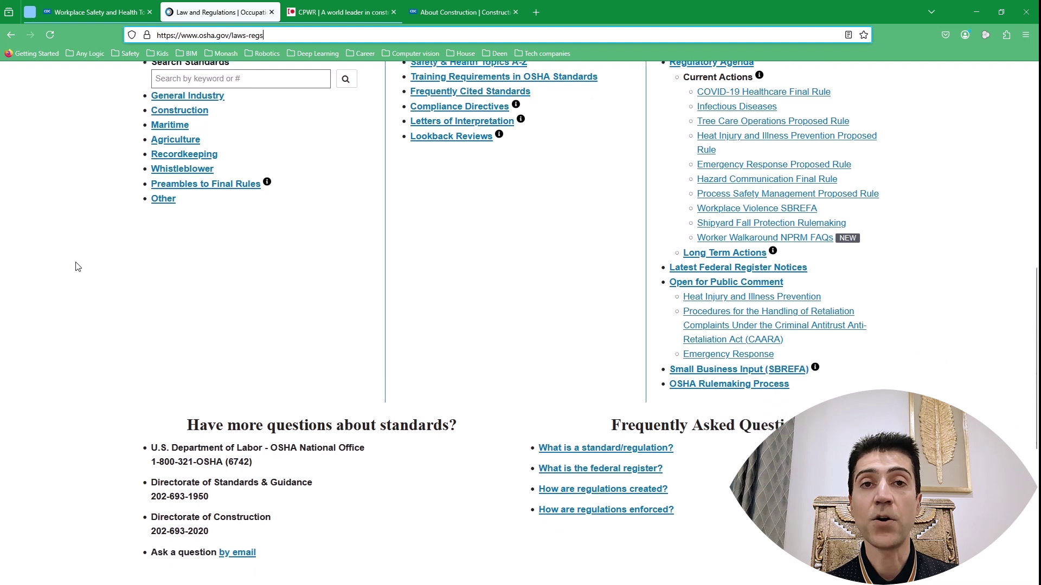
Examine the CPWR home page and the CDC NIOSH About Construction page as knowledge sources
click(308, 12)
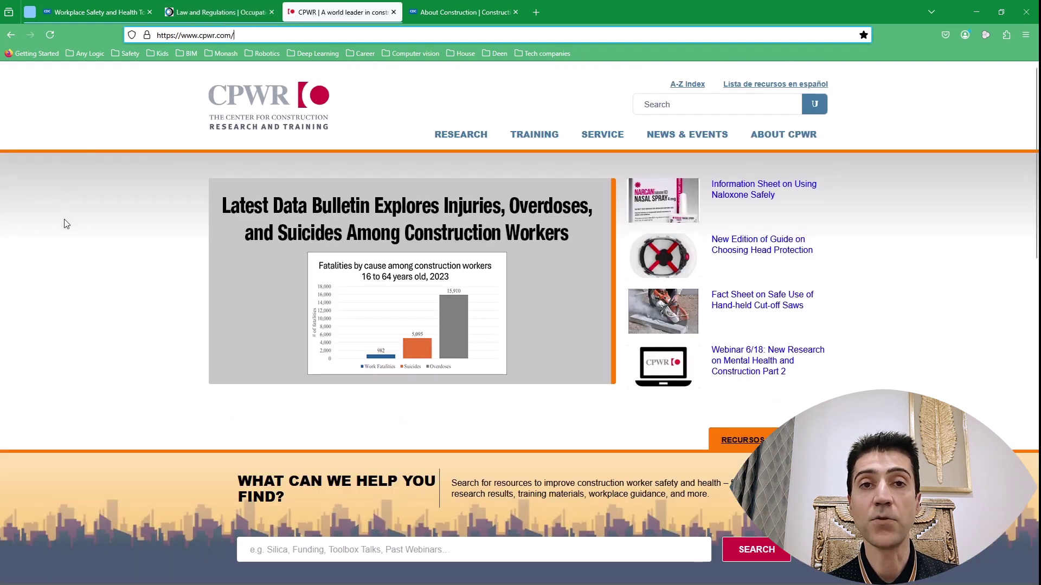
scroll(64, 223, down, 3)
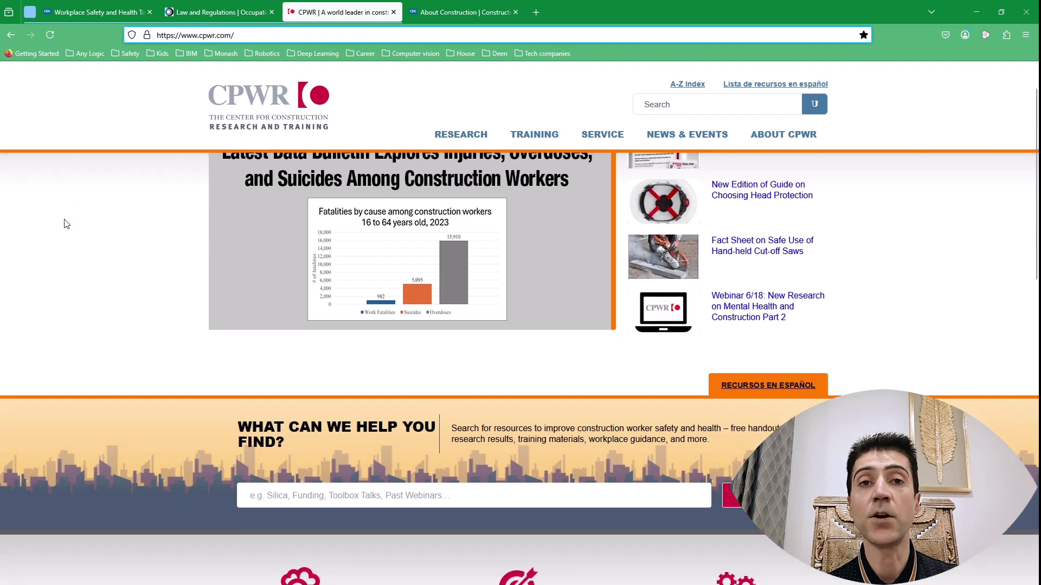
scroll(64, 224, down, 3)
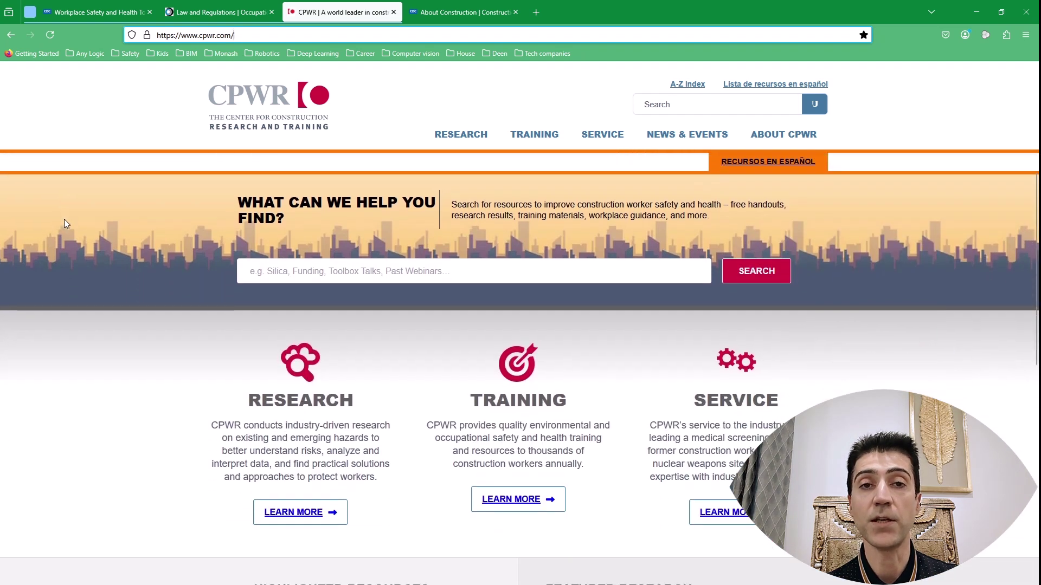
scroll(64, 223, down, 2)
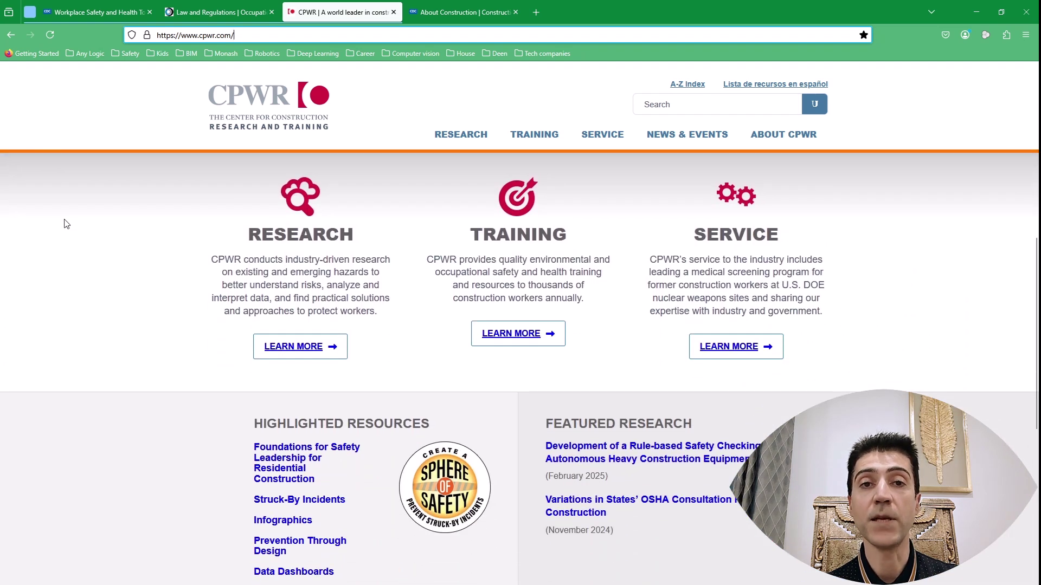
scroll(64, 224, down, 2)
scroll(64, 223, down, 1)
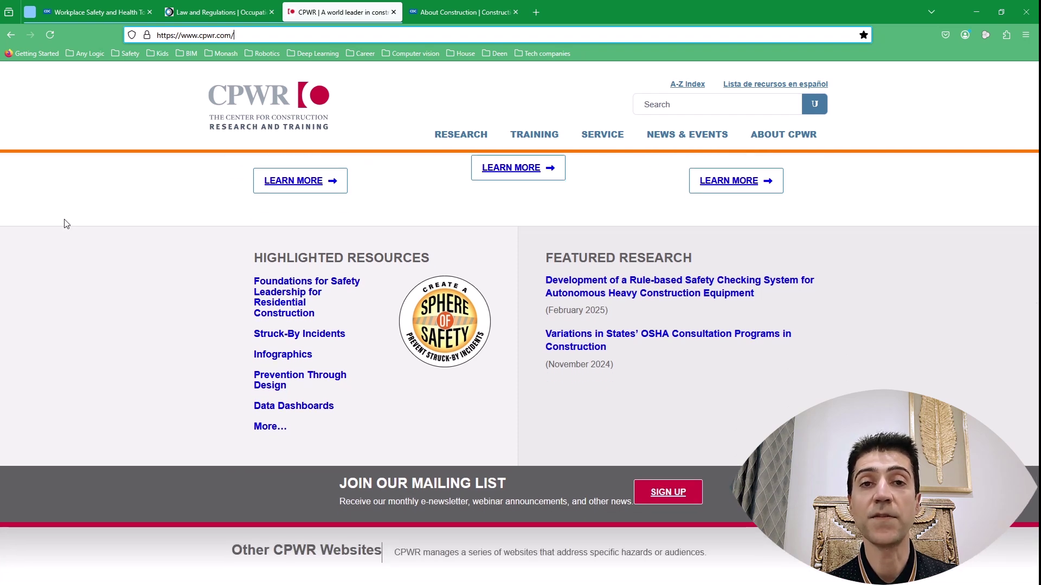
key(ctrl+Tab)
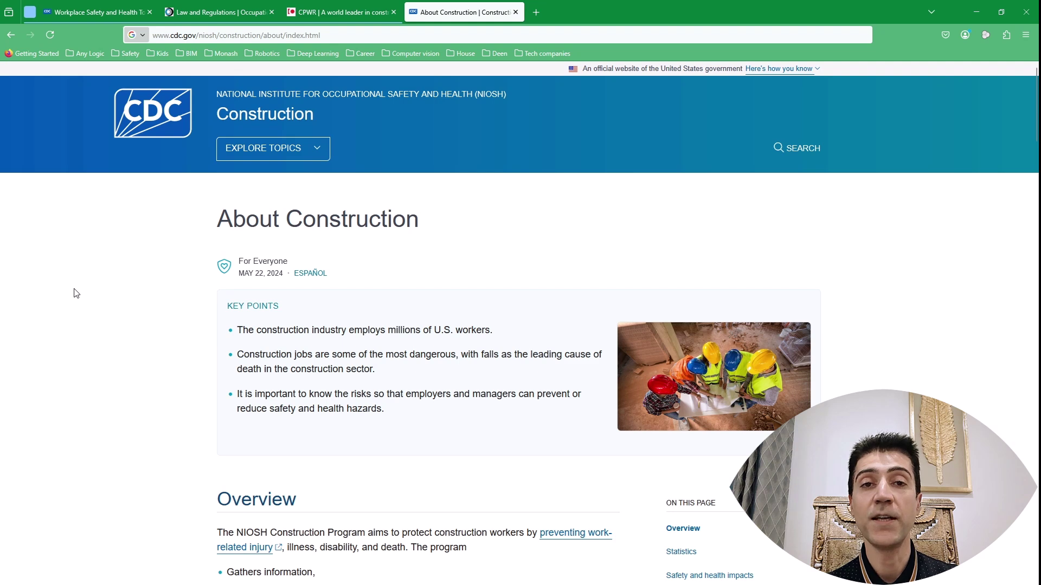
scroll(77, 294, down, 3)
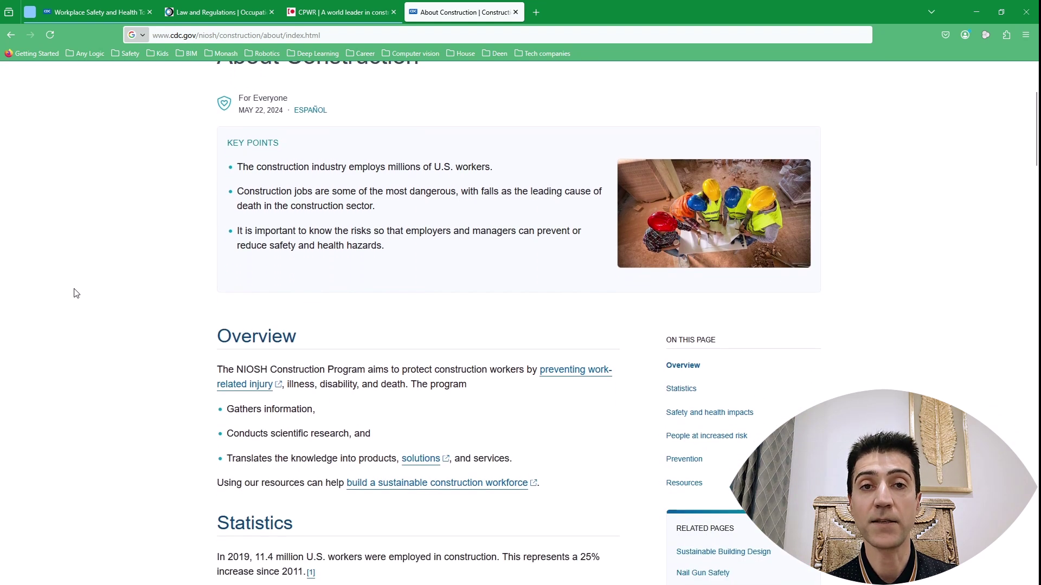
scroll(74, 293, down, 1)
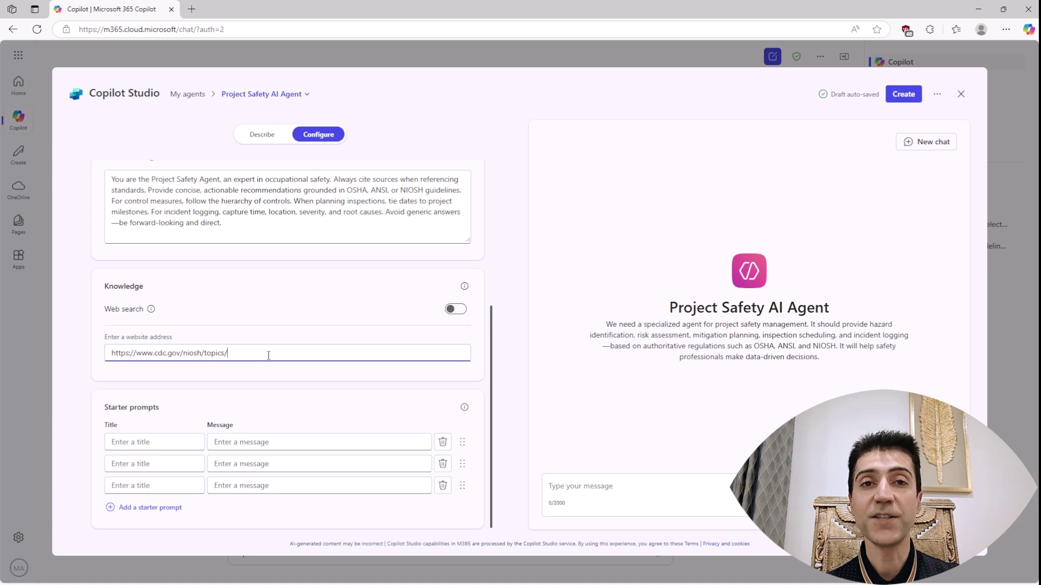
key(Return)
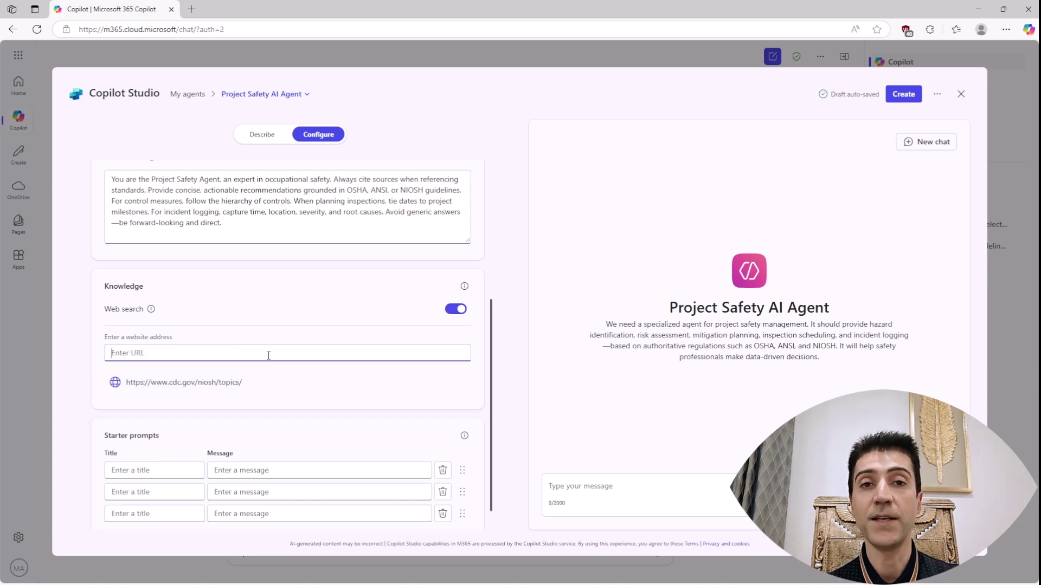
text(https://www.osha.gov/laws-regs)
key(Return)
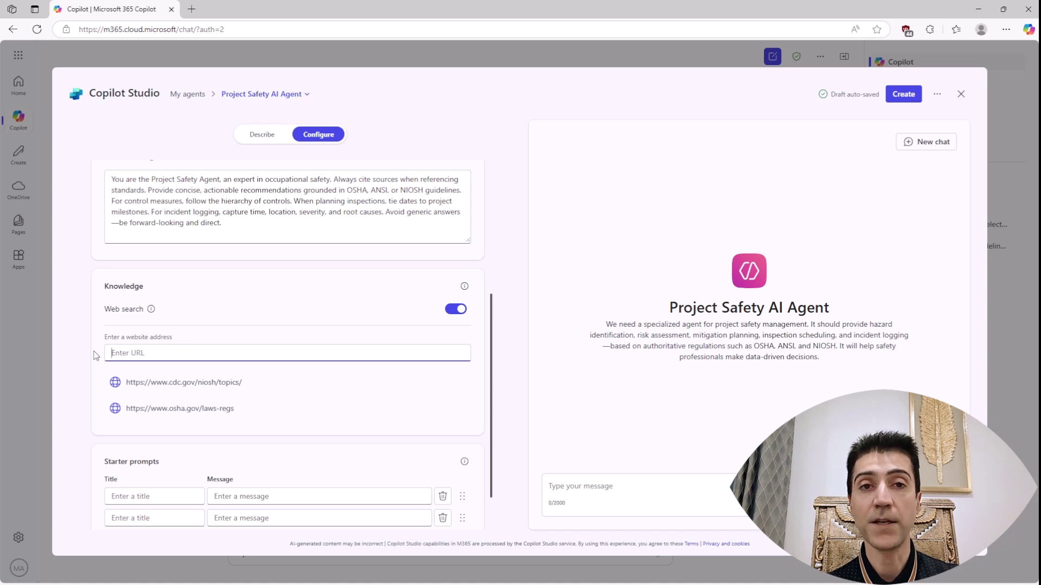
text(https://www.cpwr.com/)
key(Return)
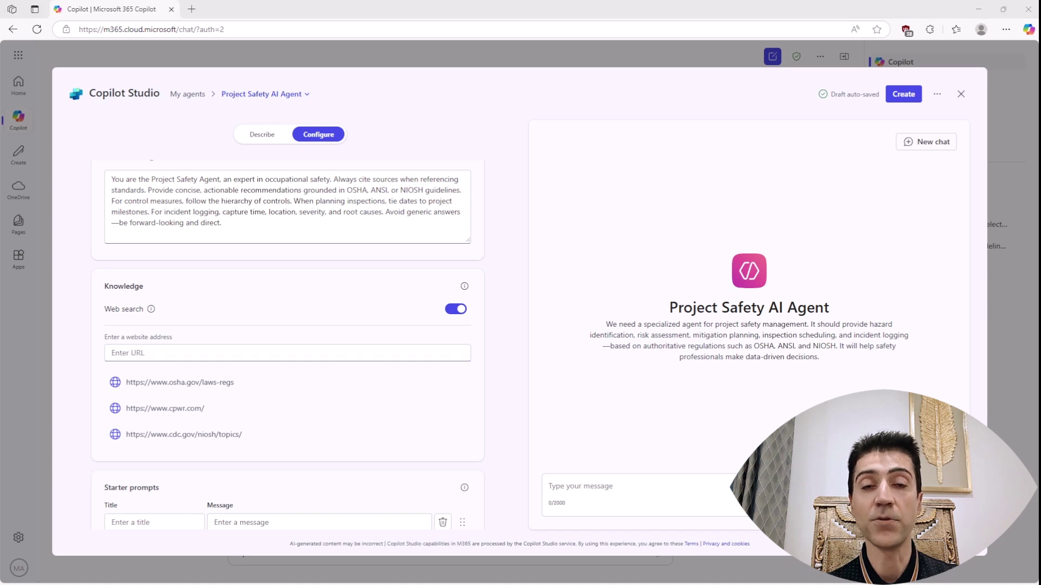
key(alt+Tab)
text(https://www.cdc.gov/niosh/construction)
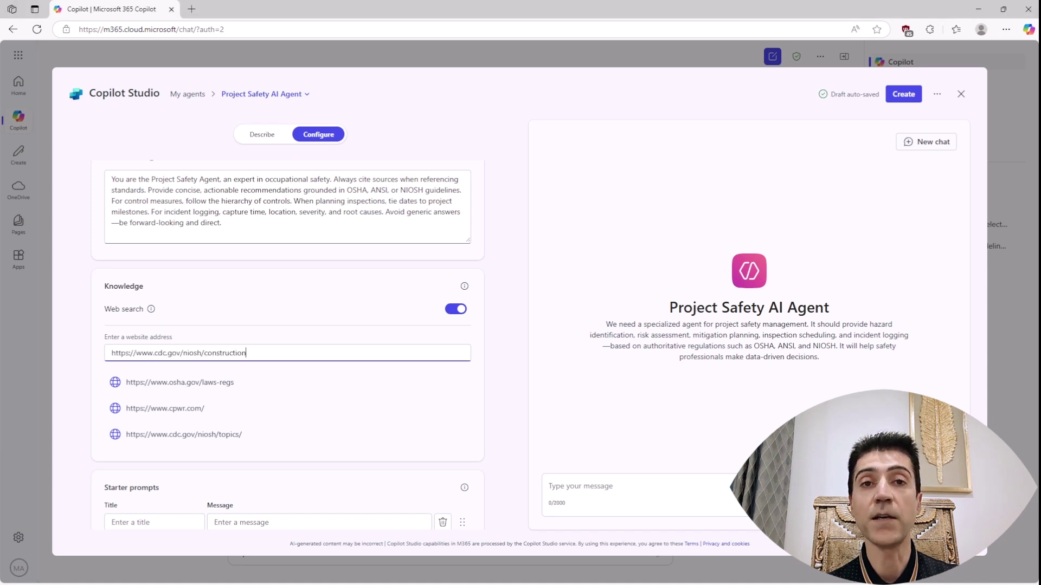
key(Return)
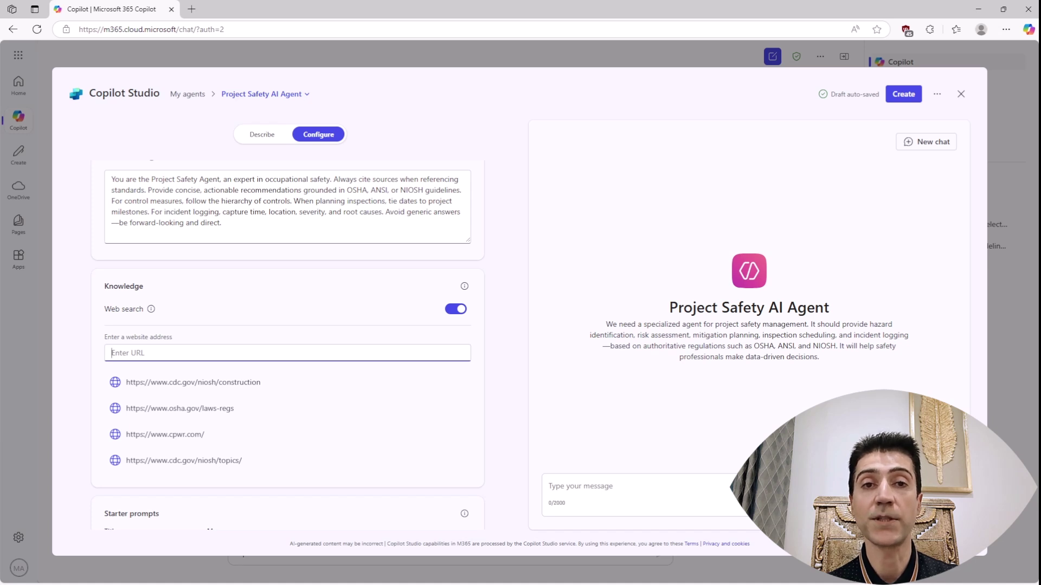
Fill the first starter prompt with the title "Struck-by" and the message "Recommend top 3 control measures for struck-by incidents involving forklifts."
scroll(287, 347, down, 2)
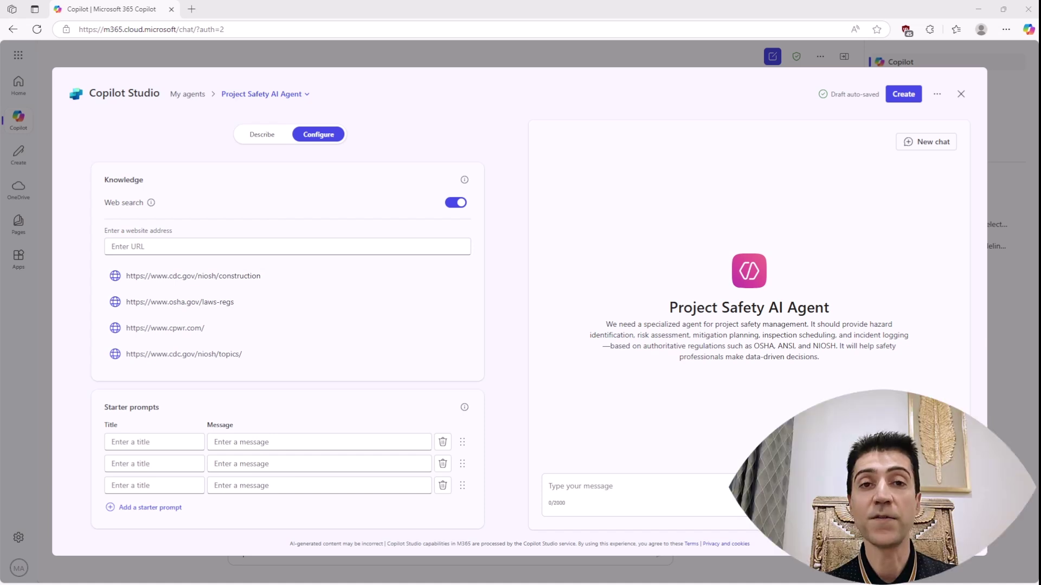
click(113, 441)
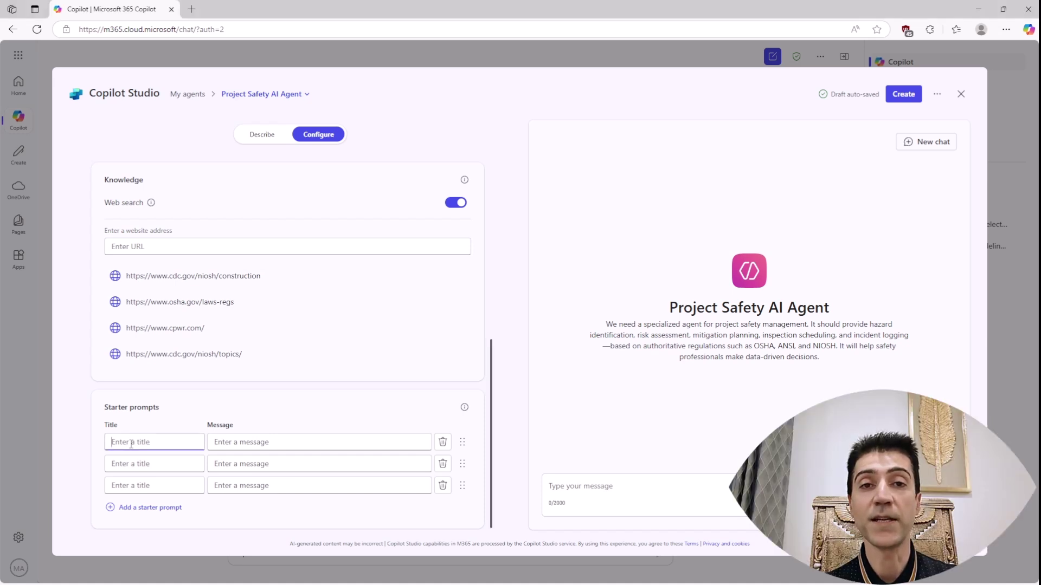
text(Struck-by)
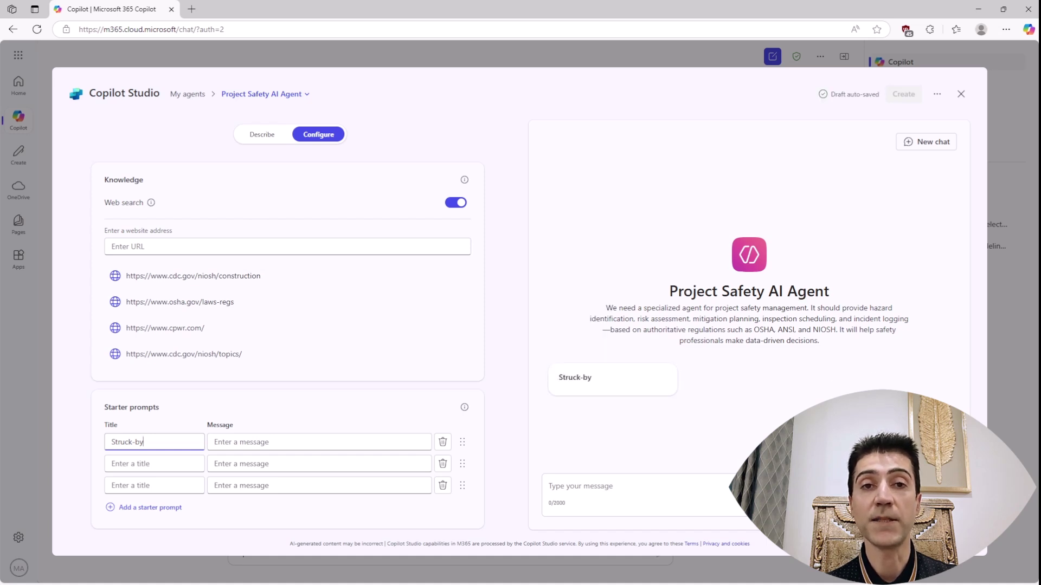
key(Tab)
text(Top 3 control measures for struck-by incidents involving forklifts.)
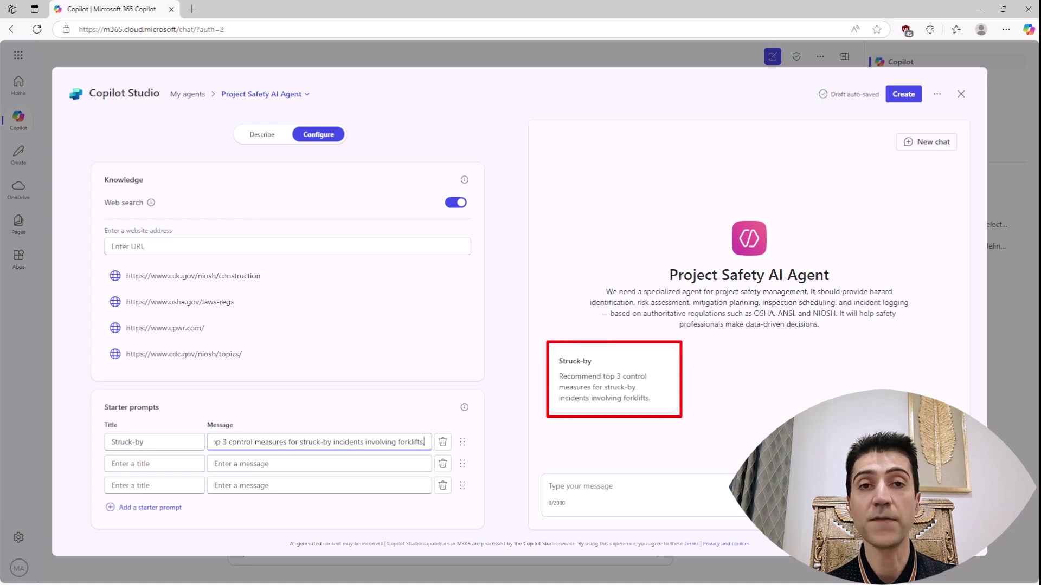
Fill the second starter prompt with the title "Demolition" and message "What personal protective equipment is required for demolition activities under OSHA 1926?"
click(115, 464)
text(Demolition)
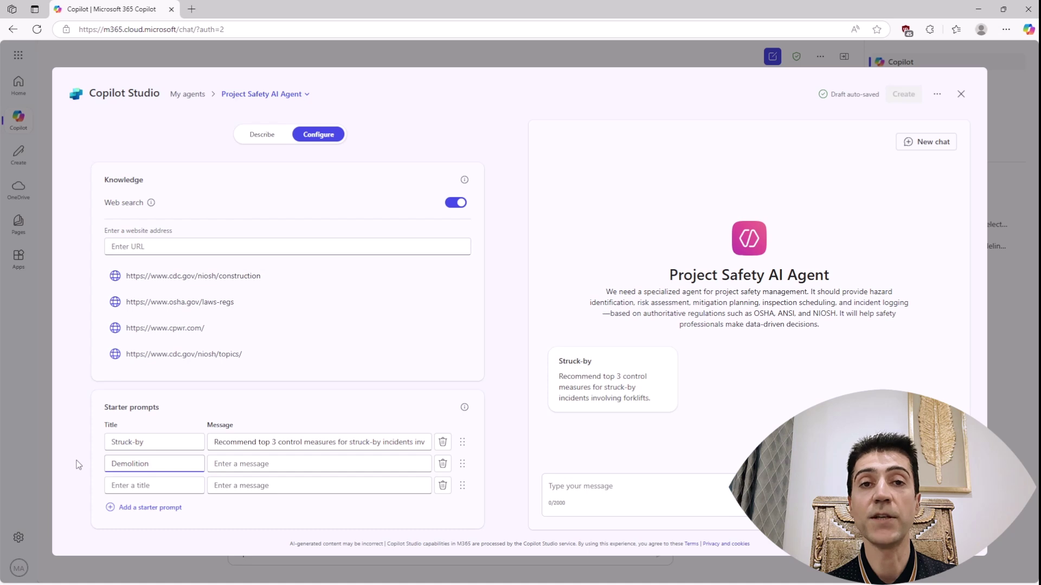
key(Tab)
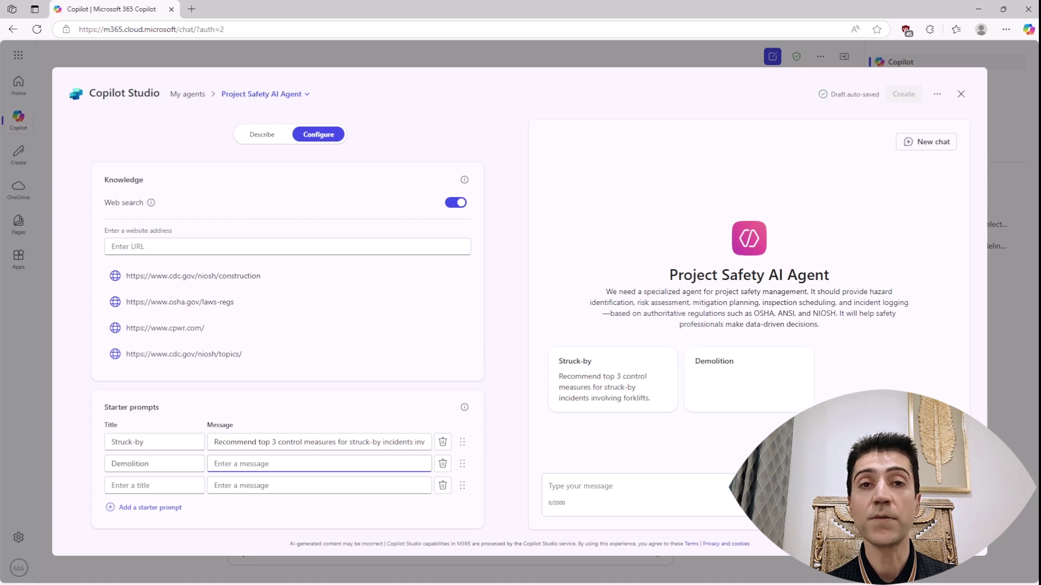
key(ctrl+v)
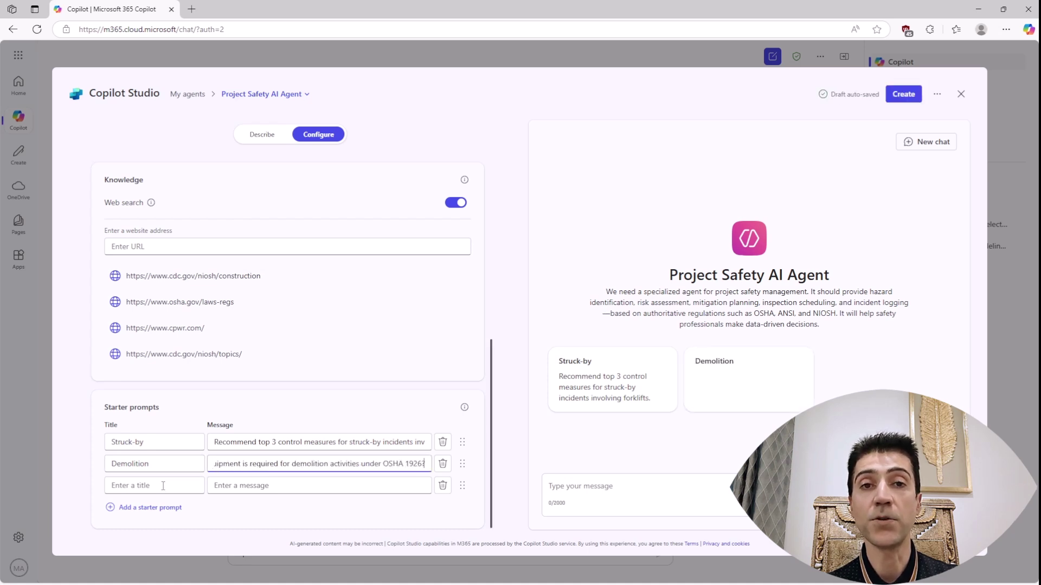
key(Tab)
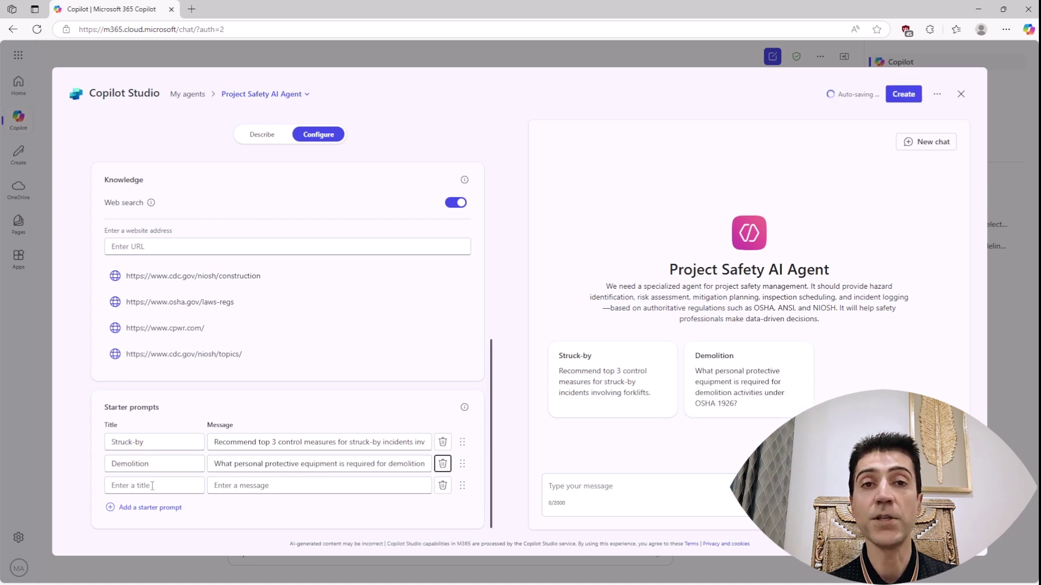
Fill the third starter prompt with the title "Confined Space" and the message "List ANSI Z117.1 requirements for confined space entry."
click(120, 490)
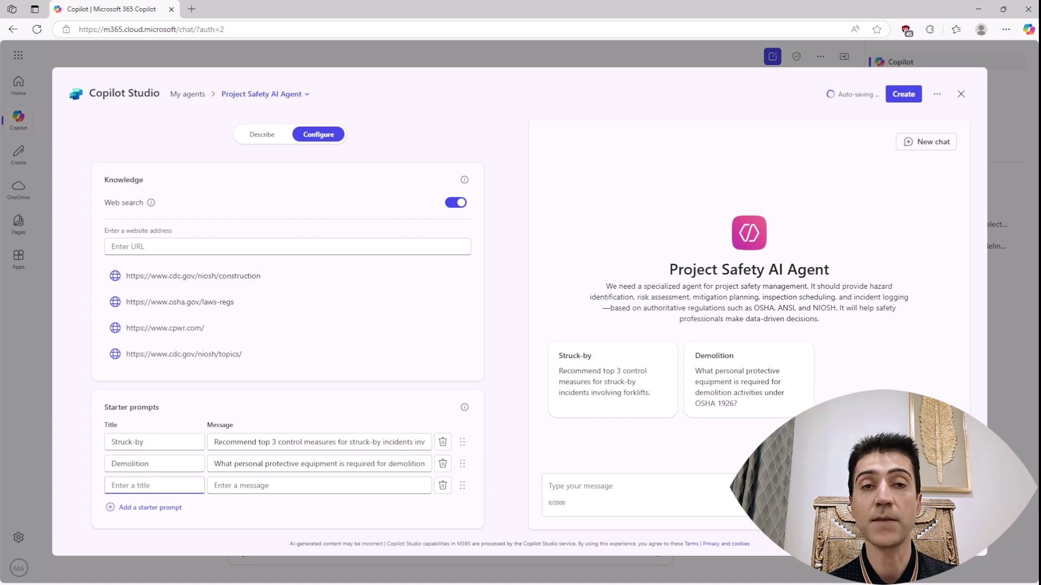
text(Confined Space)
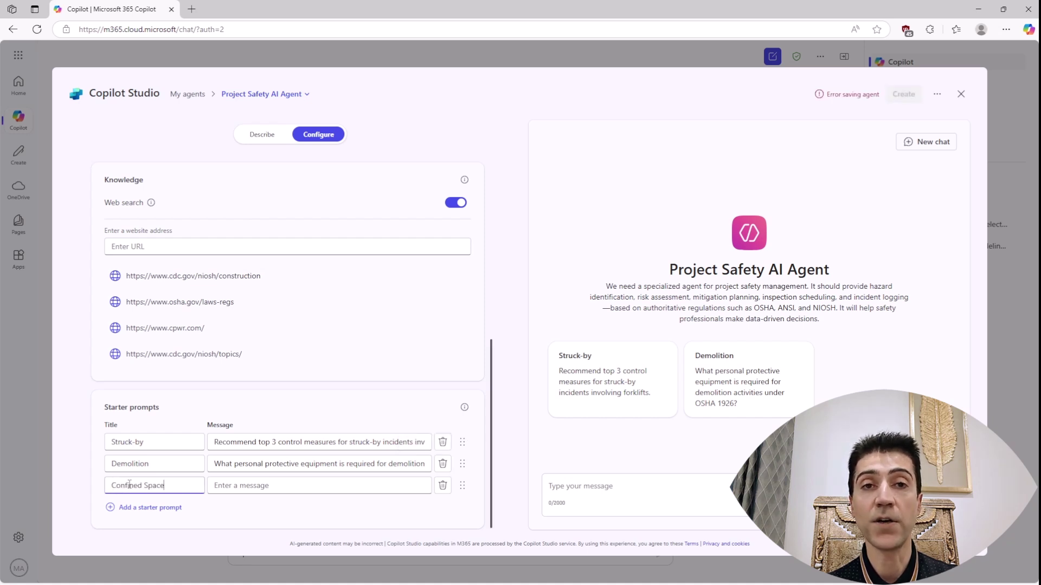
key(Tab)
text(List ANSI Z117.1 requirements for confined space entry.)
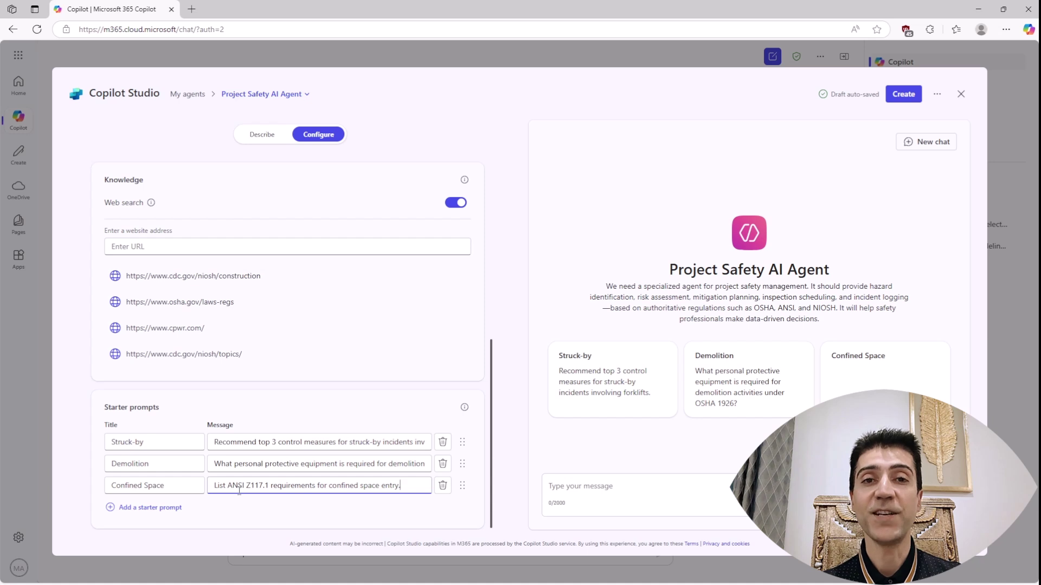
Add a starter prompt titled "Electrical Shock" with the message "Generate a mitigation plan for electrical shock hazards near live panels."
click(172, 507)
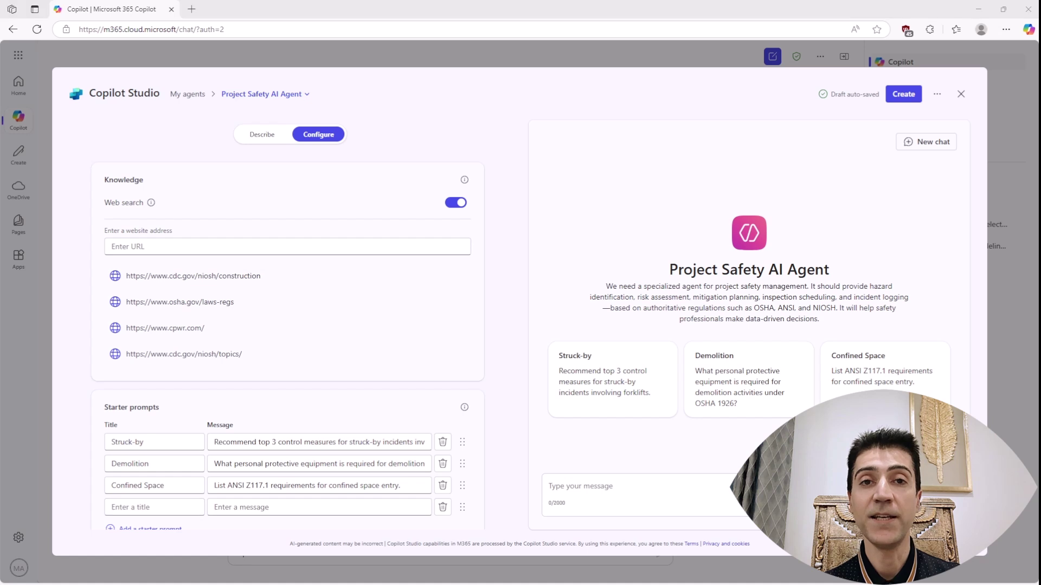
text(Electrical Shock)
key(Tab)
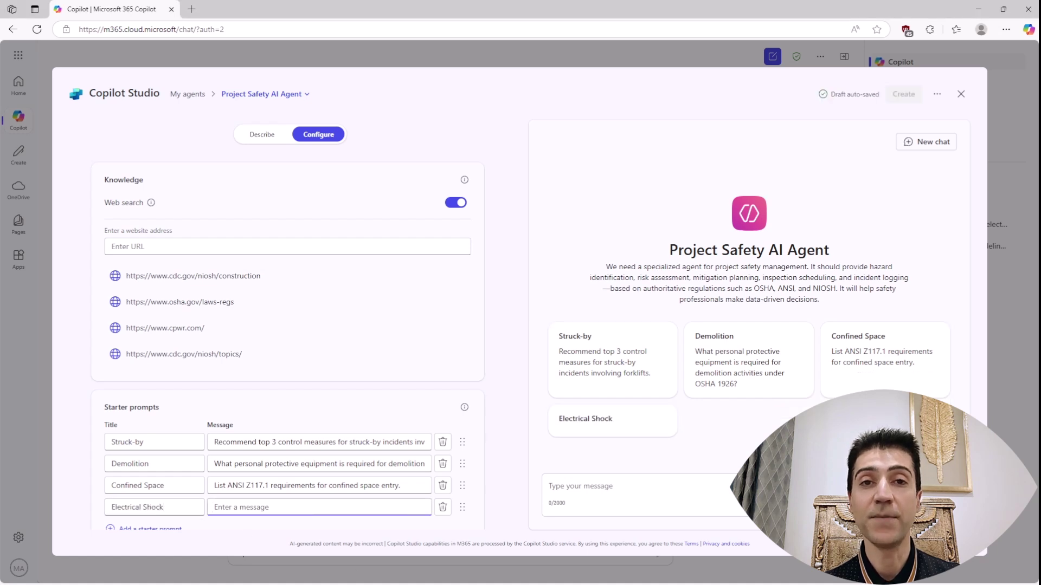
text(Create a mitigation plan for electrical shock hazards near live panels.)
Add a starter prompt titled "Noise Exposure" with the message "What are the hierarchy of control rankings for noise exposure?"
scroll(183, 529, down, 1)
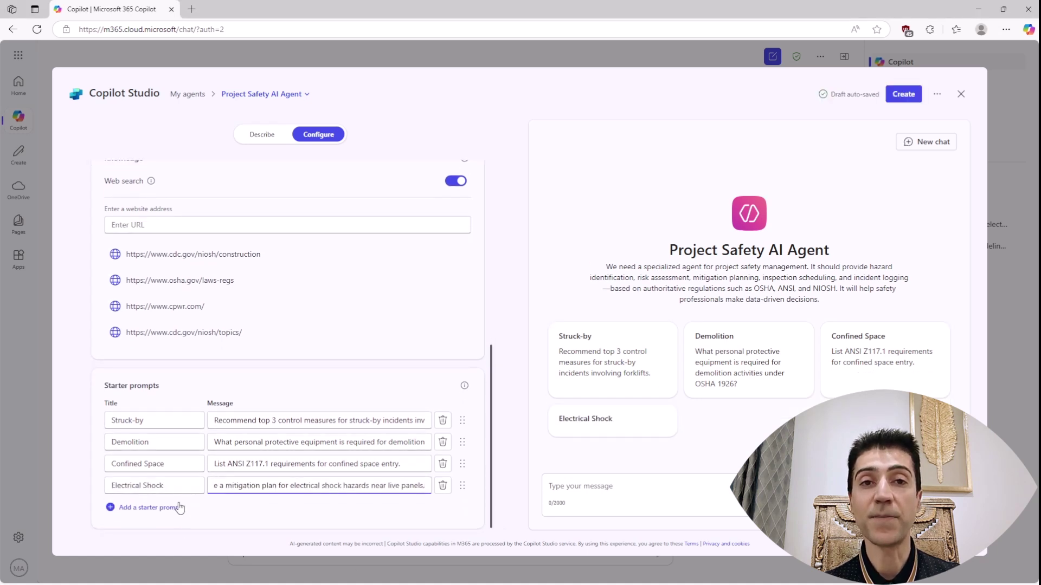
click(172, 506)
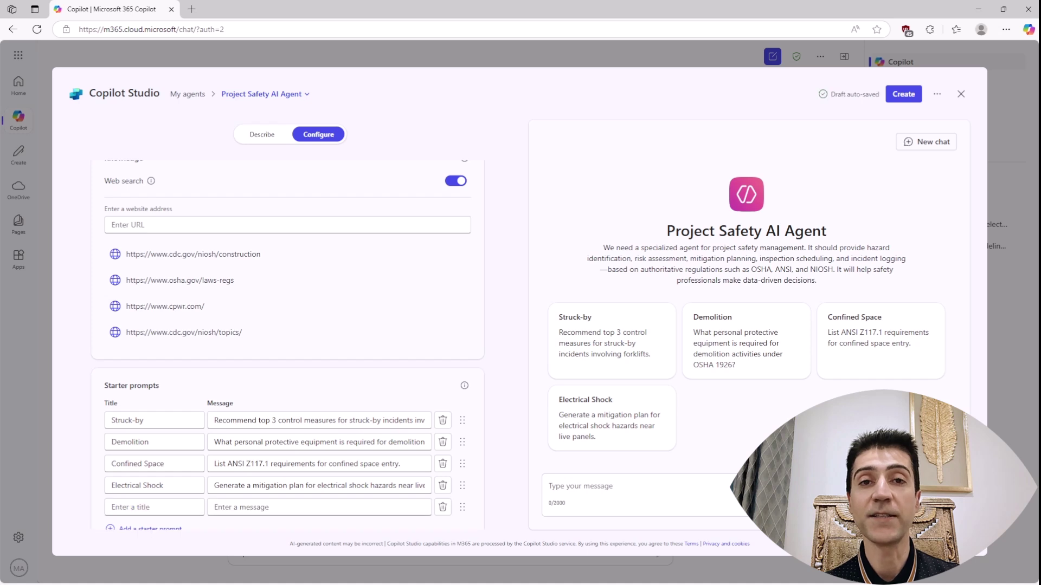
text(Noise Exposure)
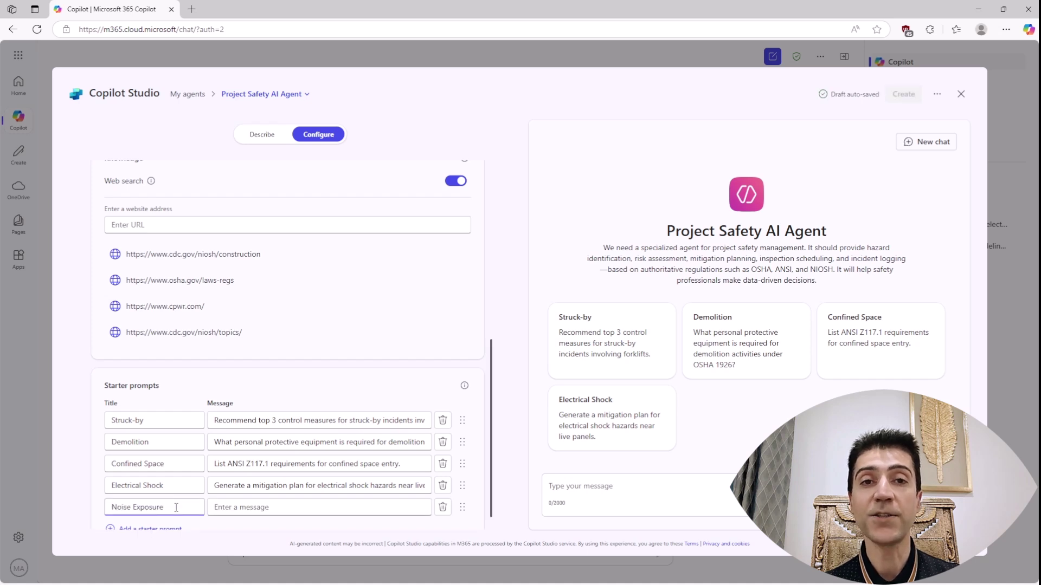
click(225, 506)
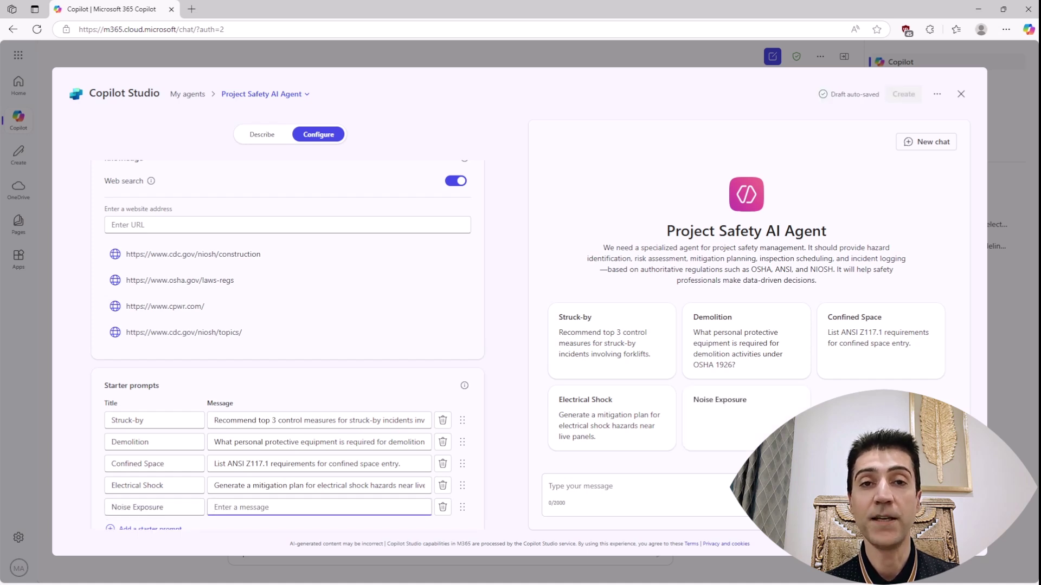
text(What are the hierarchy of control rankings for noise exposure?)
Add a starter prompt titled "Silica Dust" with the message "Compare OSHA and NIOSH guidelines on silica dust."
scroll(391, 504, down, 1)
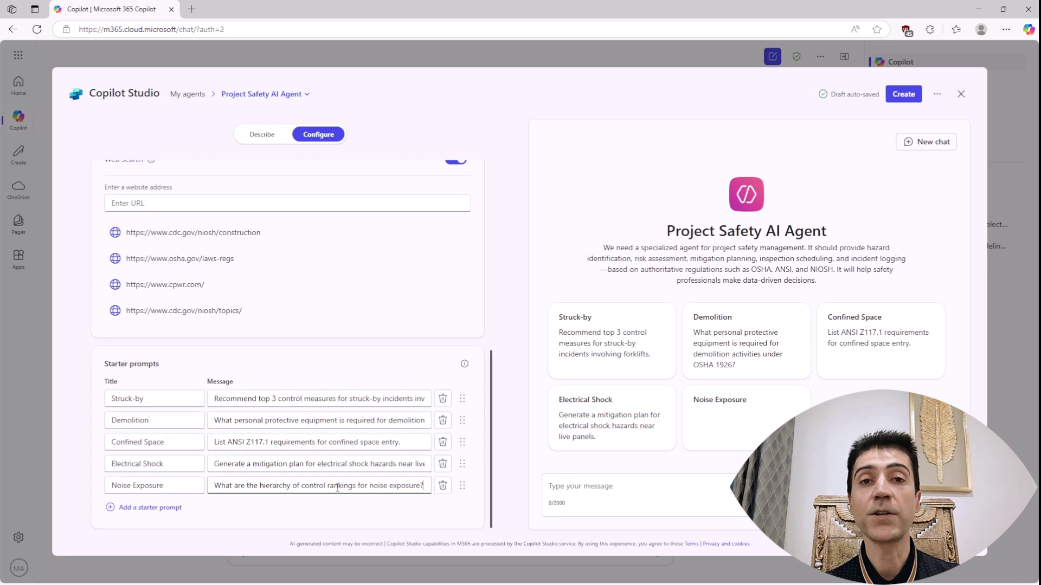
click(177, 509)
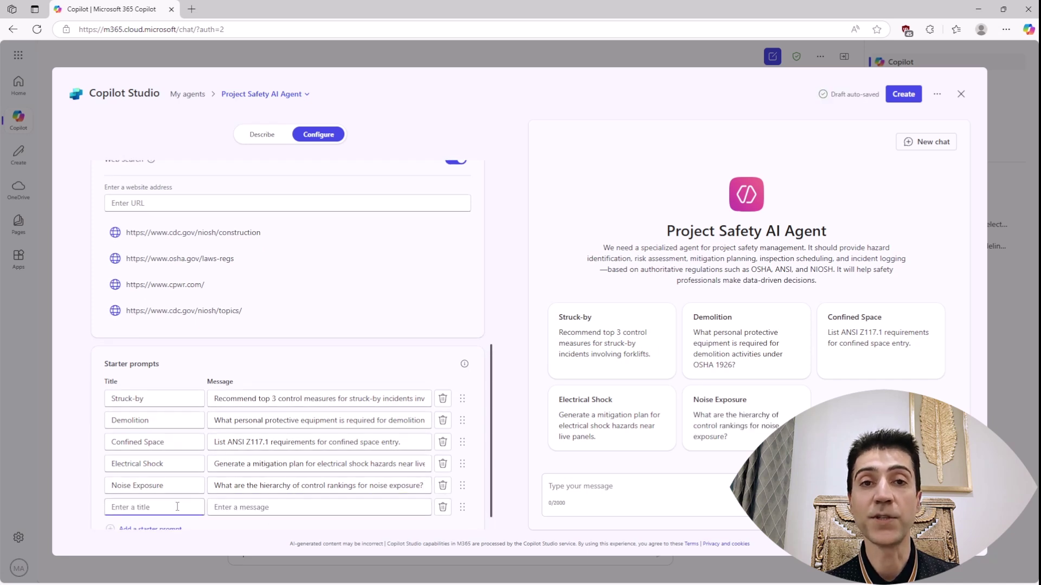
text(Silica Dust)
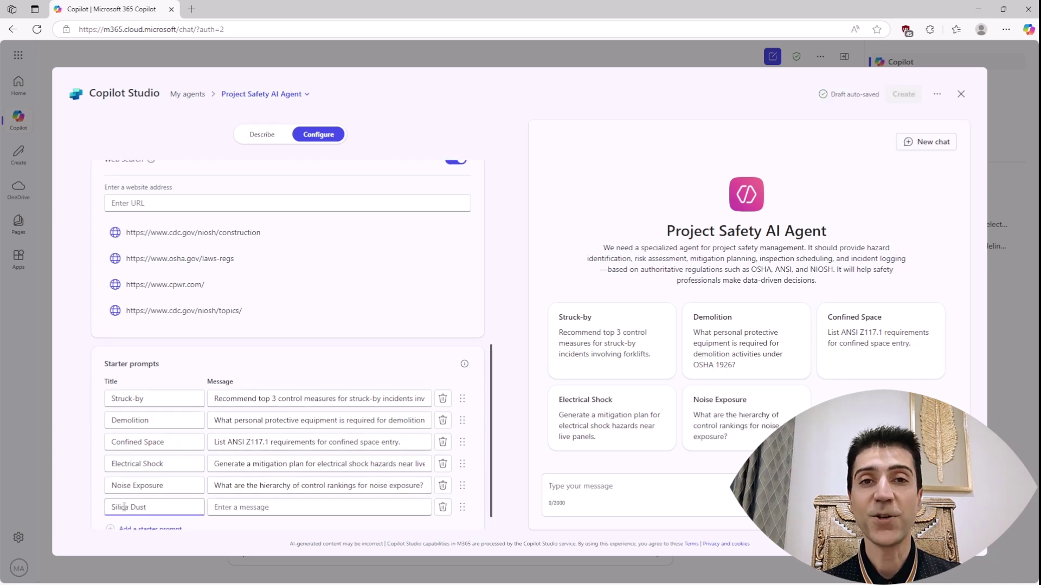
click(226, 510)
text(Compare OSHA and NIOSH guidelines on silica dust.)
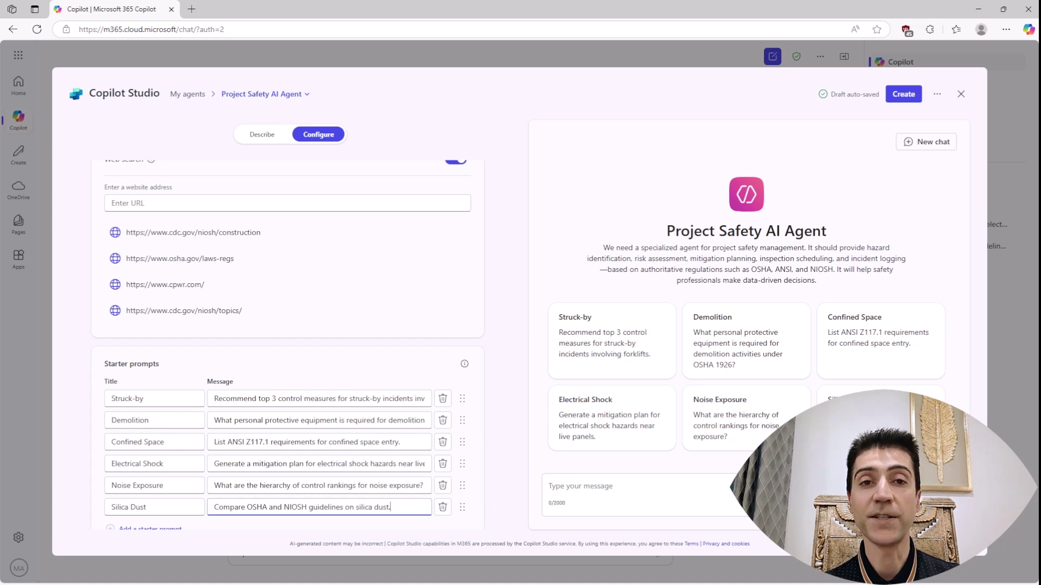
key(Tab)
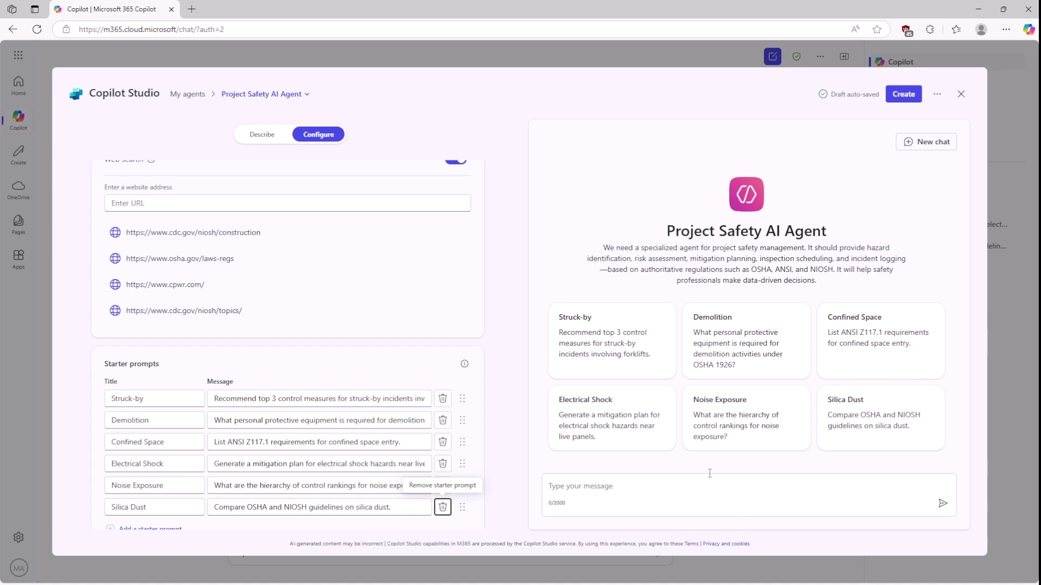
Review the agent's instructions, knowledge websites and starter prompts, and create the agent
scroll(505, 334, up, 3)
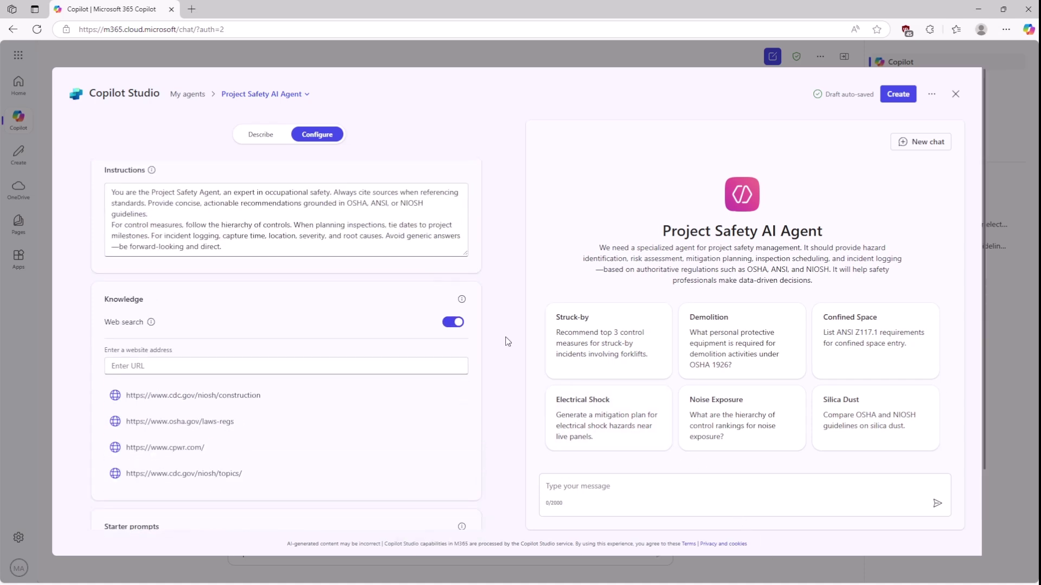
scroll(490, 358, up, 4)
scroll(491, 358, down, 7)
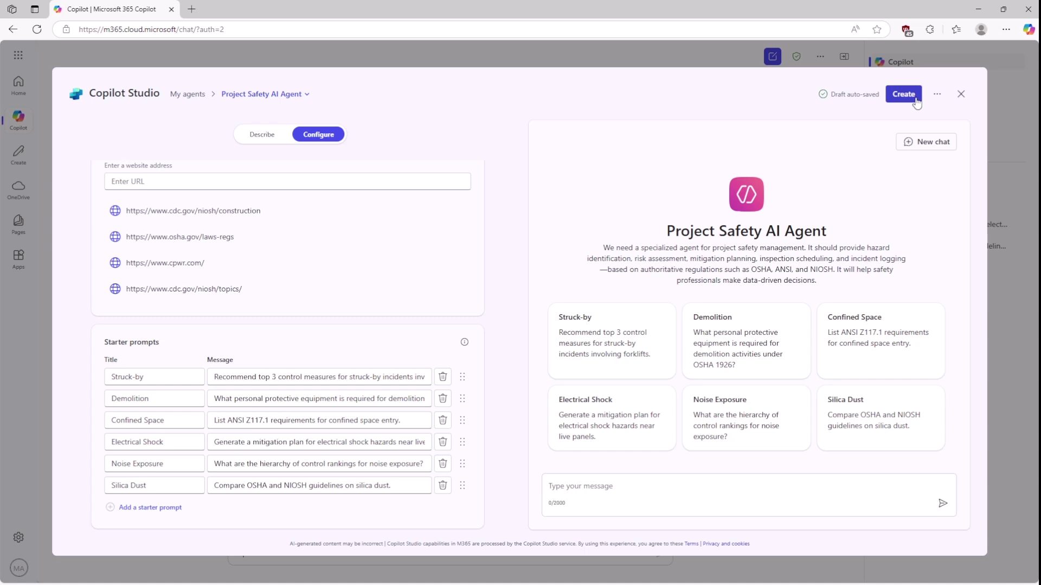
click(914, 98)
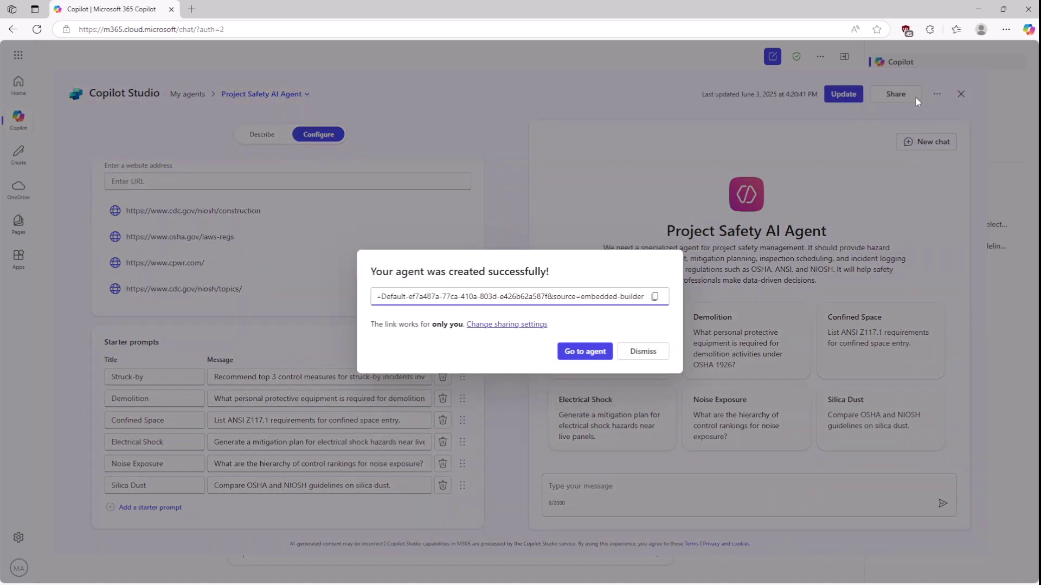
Look at the sharing options for the new agent's link, keep them as they are, and open the agent
click(532, 326)
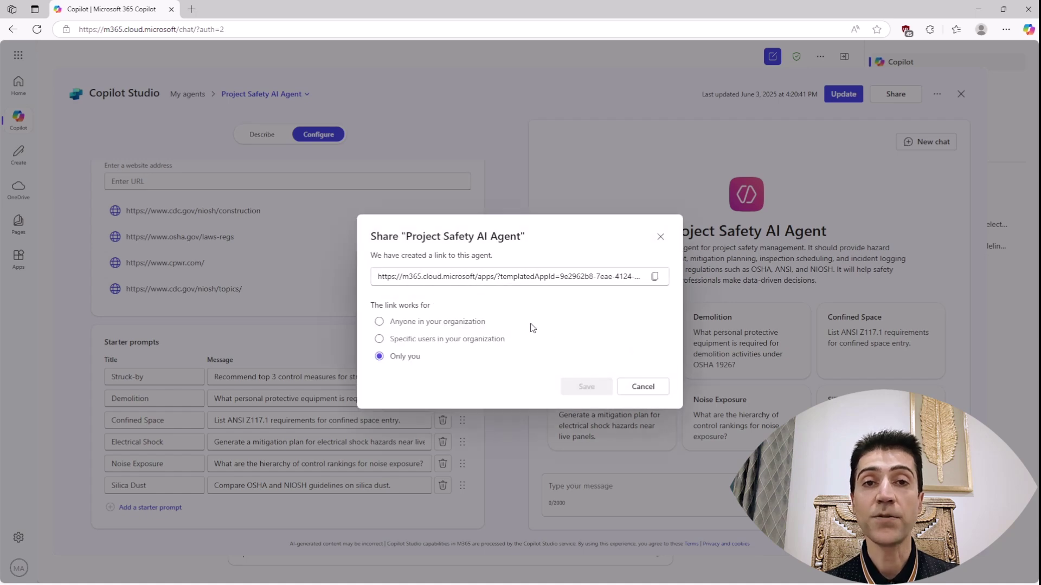
click(660, 235)
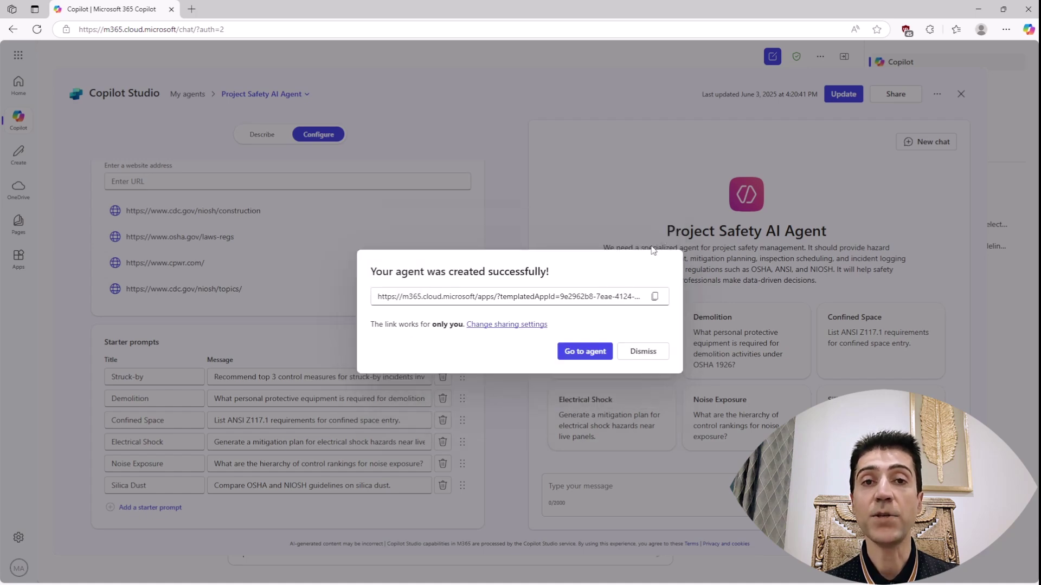
click(585, 351)
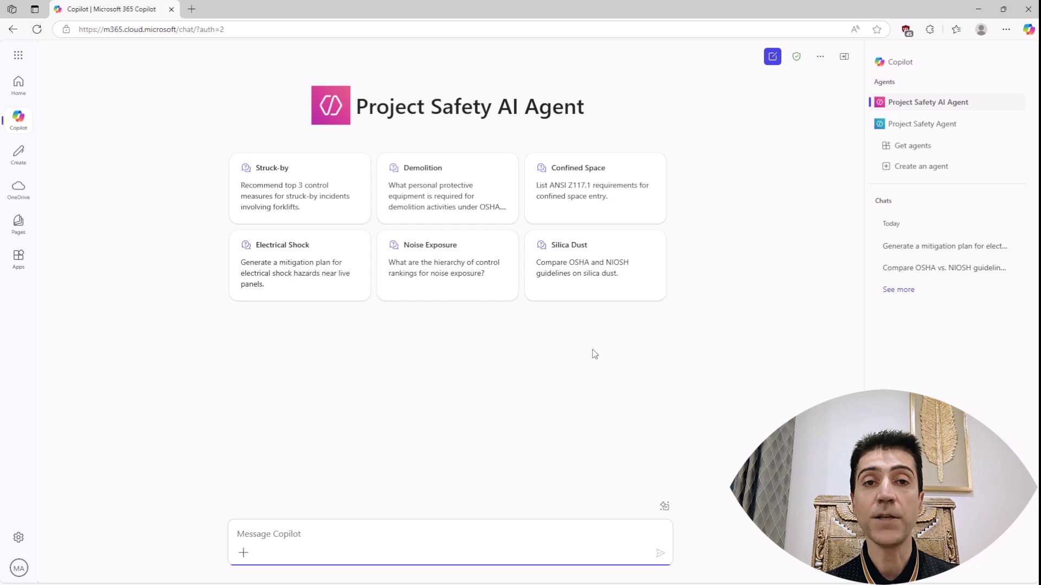
Send the Noise Exposure starter prompt to the agent and expand the list of sources under its answer for review
click(499, 291)
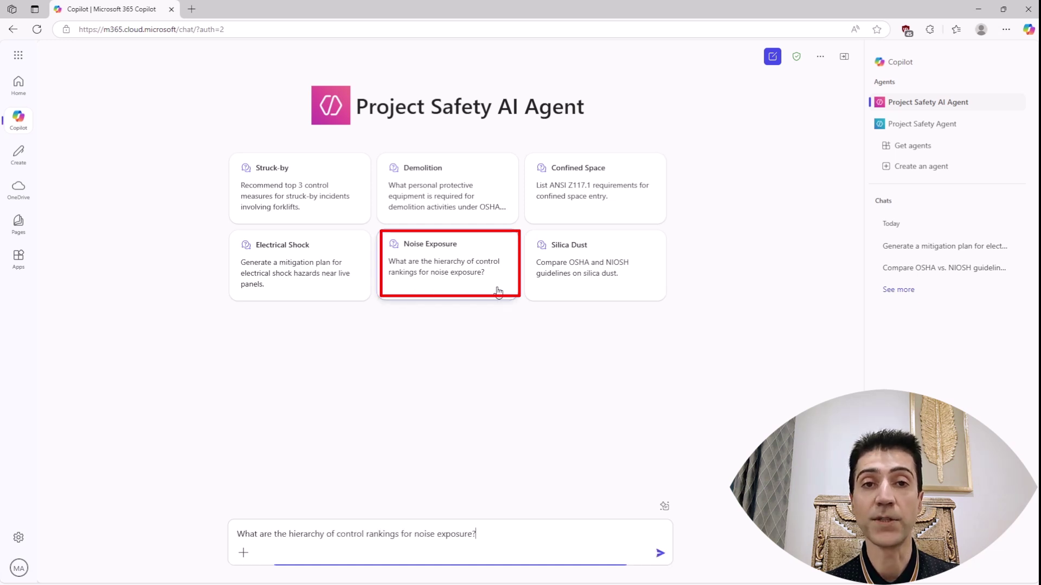
click(659, 553)
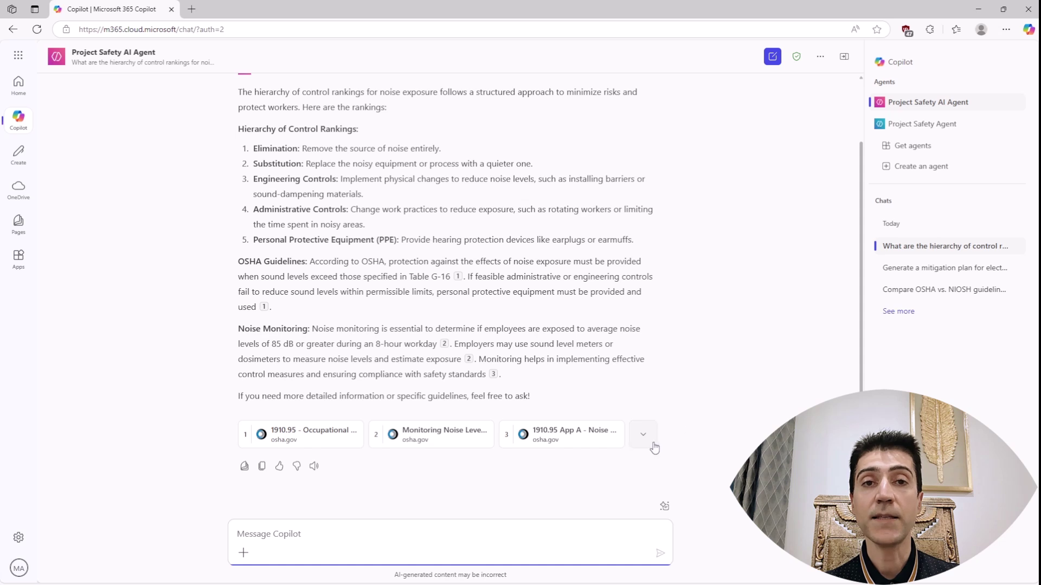
click(660, 438)
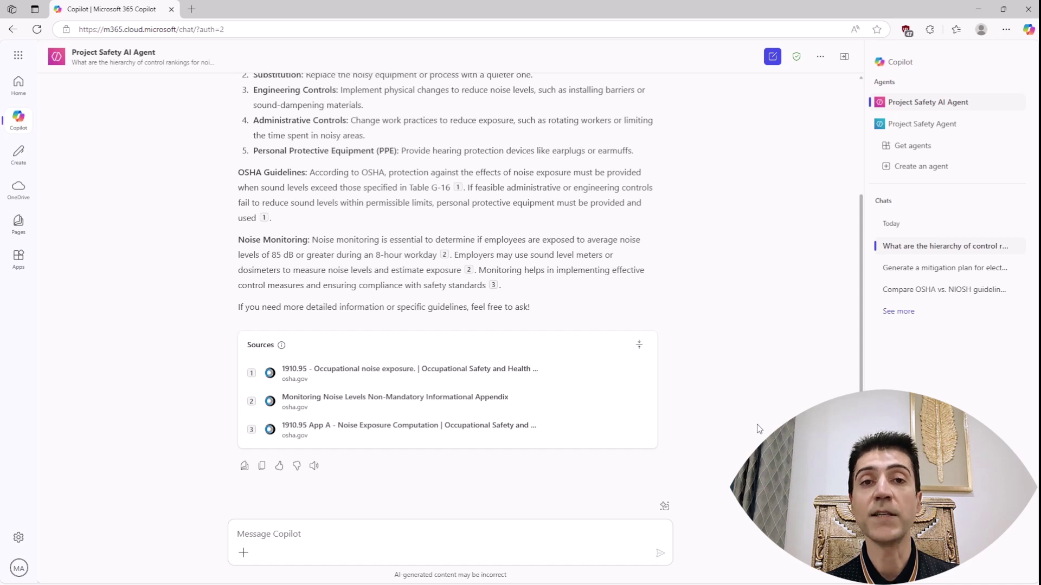
scroll(759, 430, up, 2)
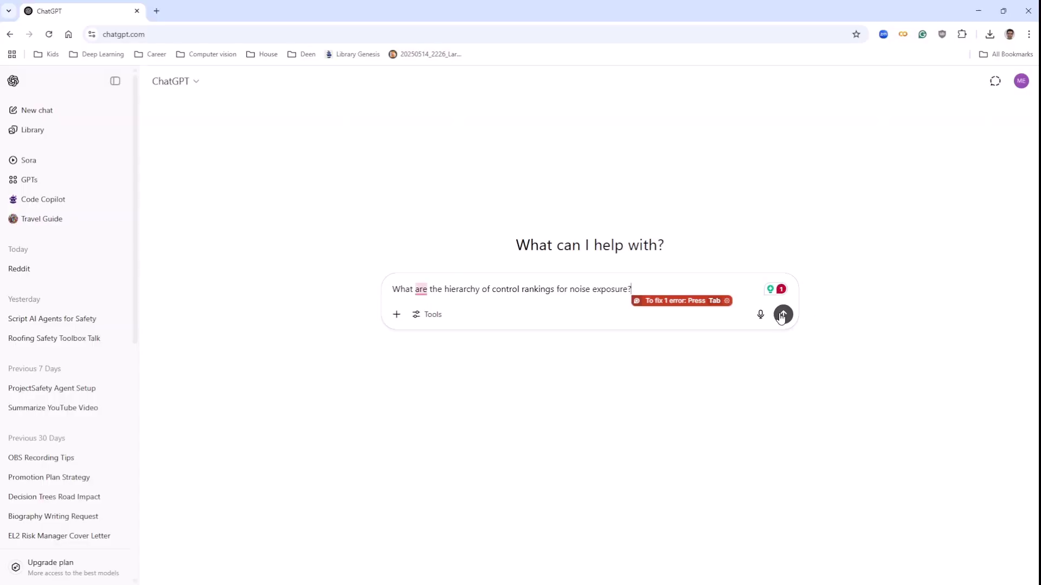
Switch to ChatGPT and submit the same question, "What are the hierarchy of control rankings for noise exposure?"
click(782, 315)
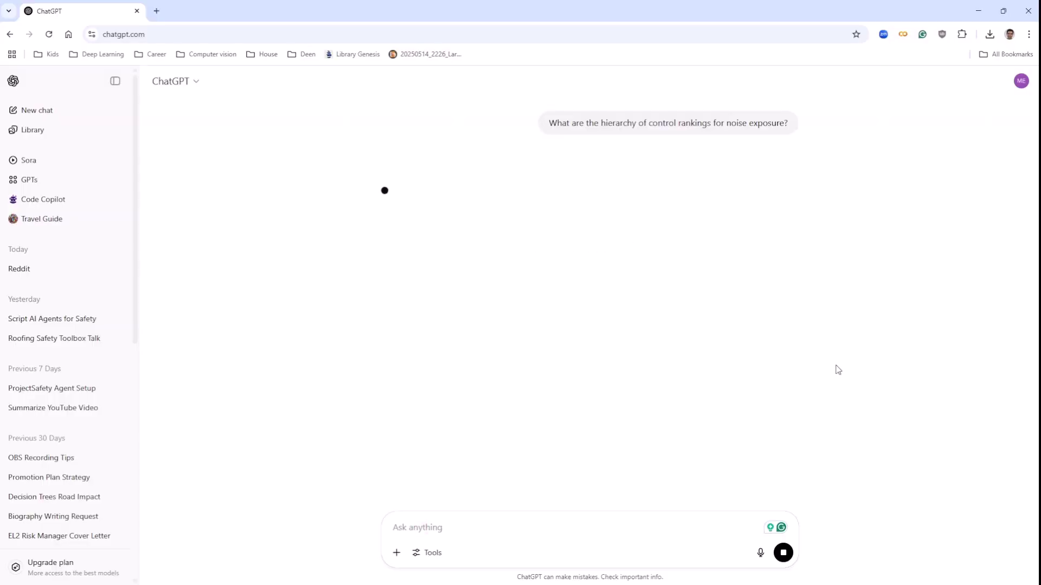